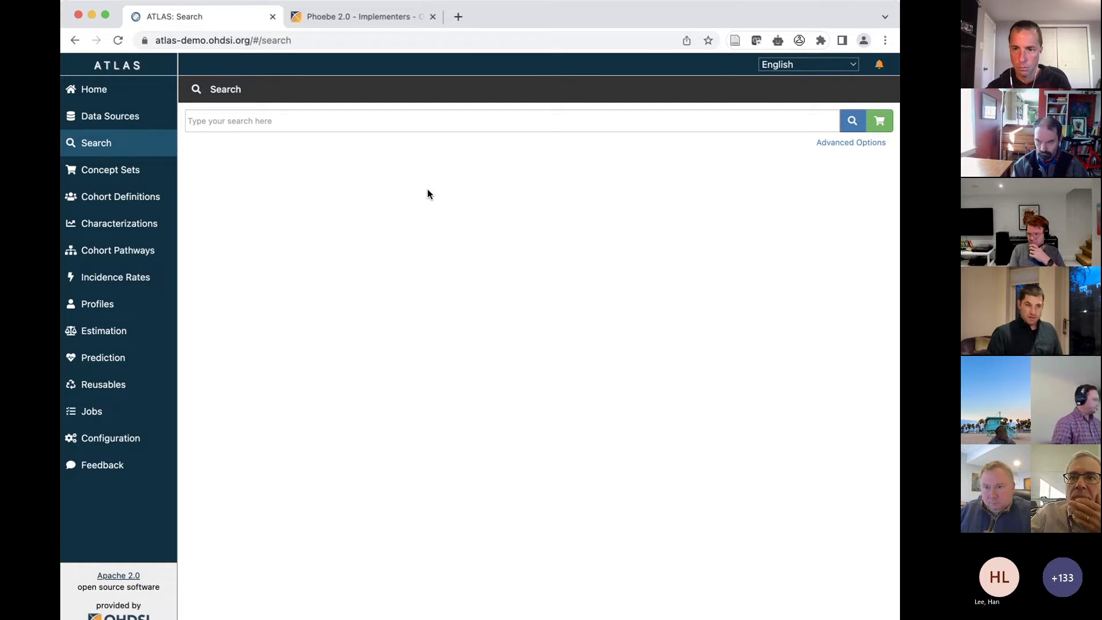
Step: Search the ATLAS vocabulary for 'prostate cancer'
{"action": "left_click", "coordinate": [310, 40]}
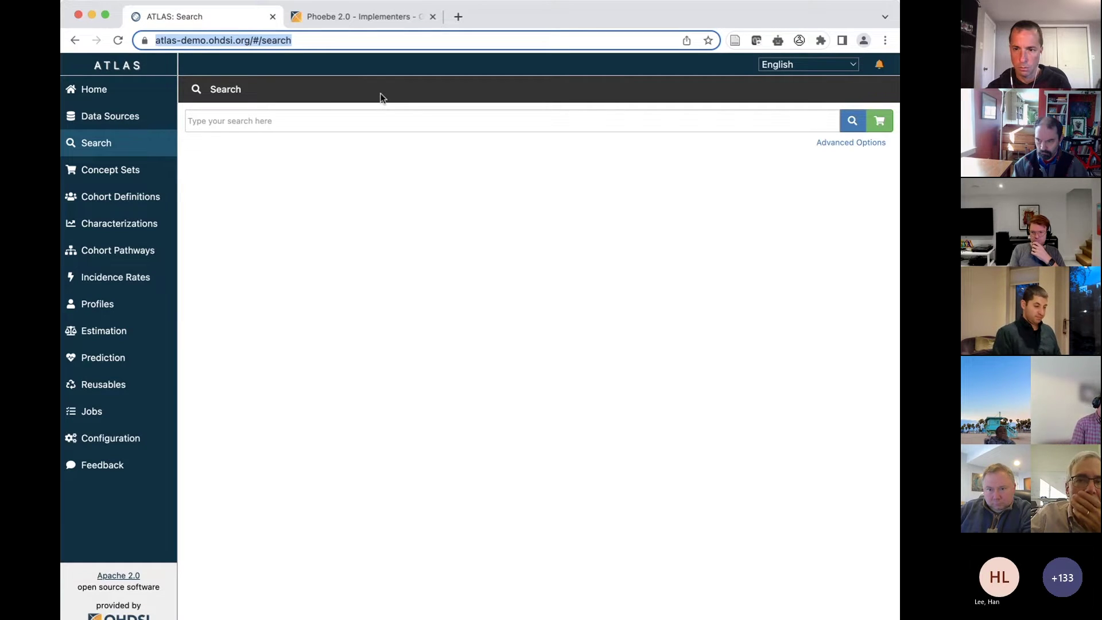
{"action": "left_click", "coordinate": [405, 171]}
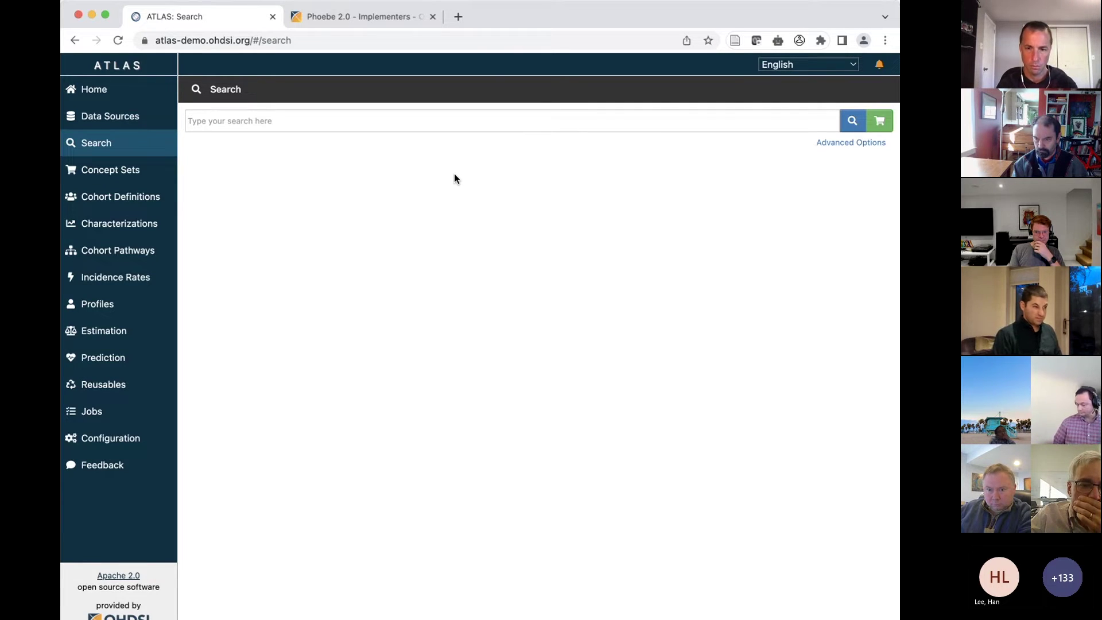
{"action": "left_click", "coordinate": [396, 122]}
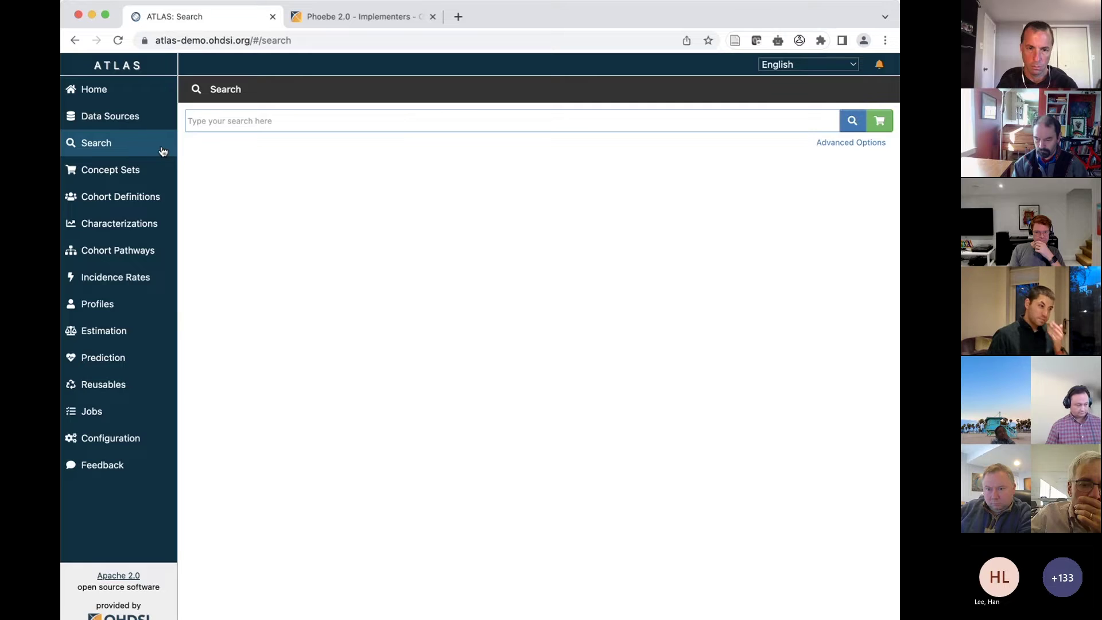
{"action": "type", "text": "prostate cancer"}
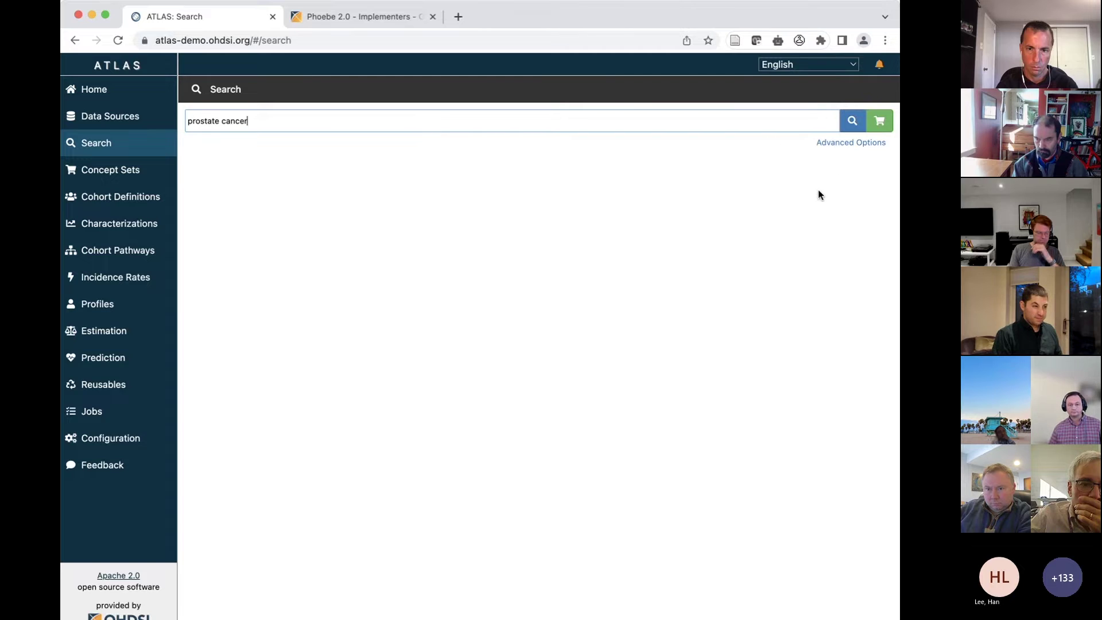
{"action": "left_click", "coordinate": [852, 120]}
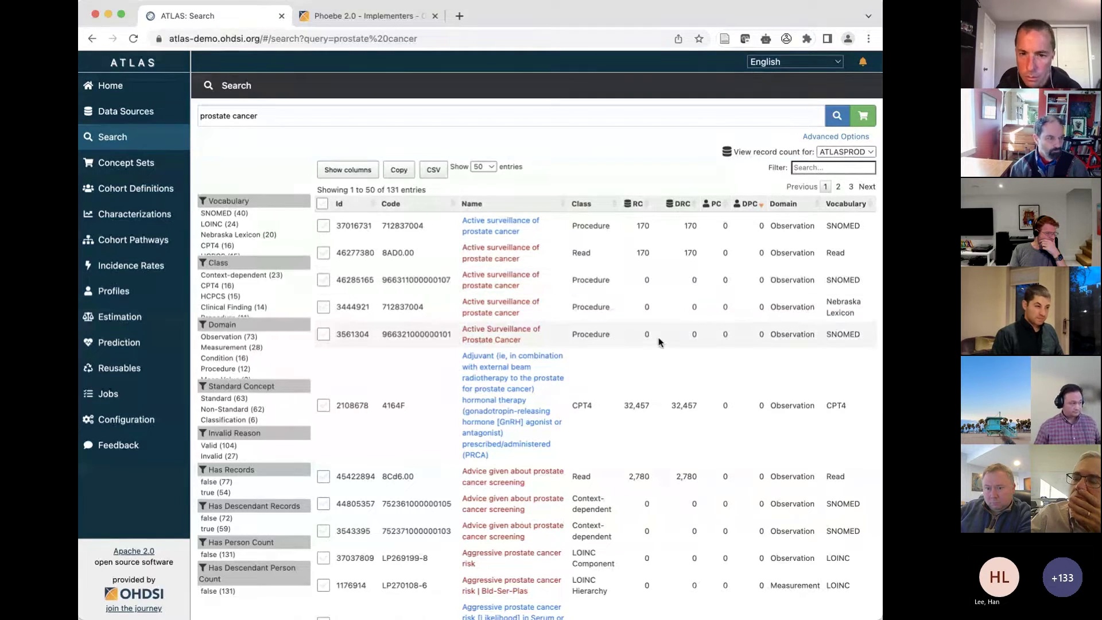
Step: Review the 131 matching concepts, noting the Observation and Procedure domain entries
{"action": "double_click", "coordinate": [792, 226]}
{"action": "double_click", "coordinate": [589, 334]}
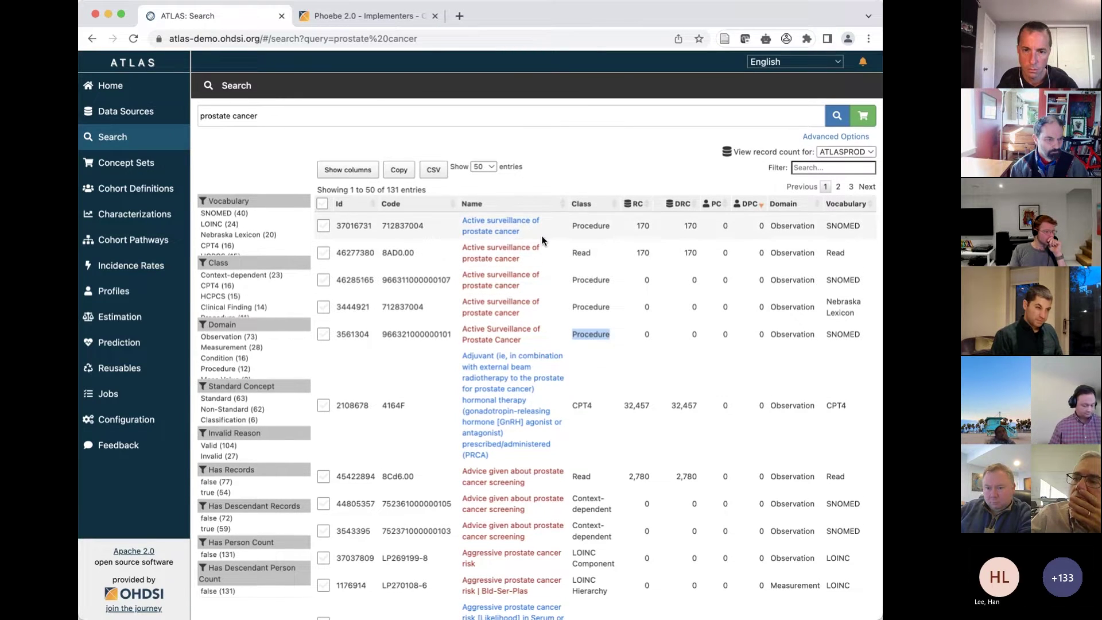
{"action": "scroll", "coordinate": [543, 246], "scroll_direction": "down", "scroll_amount": 1}
{"action": "scroll", "coordinate": [542, 240], "scroll_direction": "down", "scroll_amount": 2}
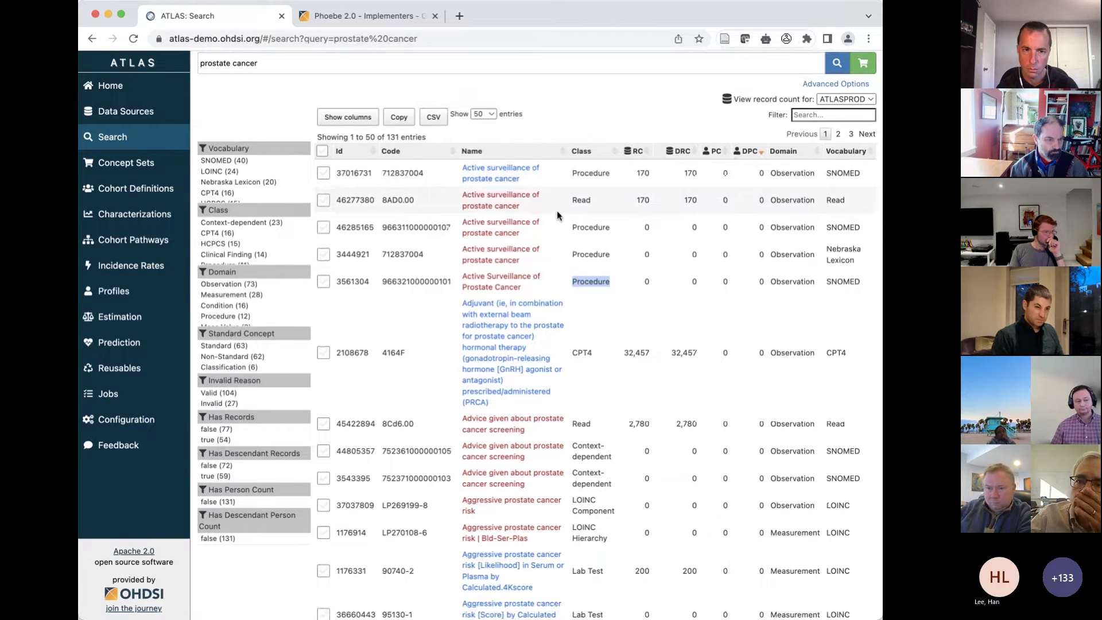
{"action": "scroll", "coordinate": [557, 215], "scroll_direction": "up", "scroll_amount": 3}
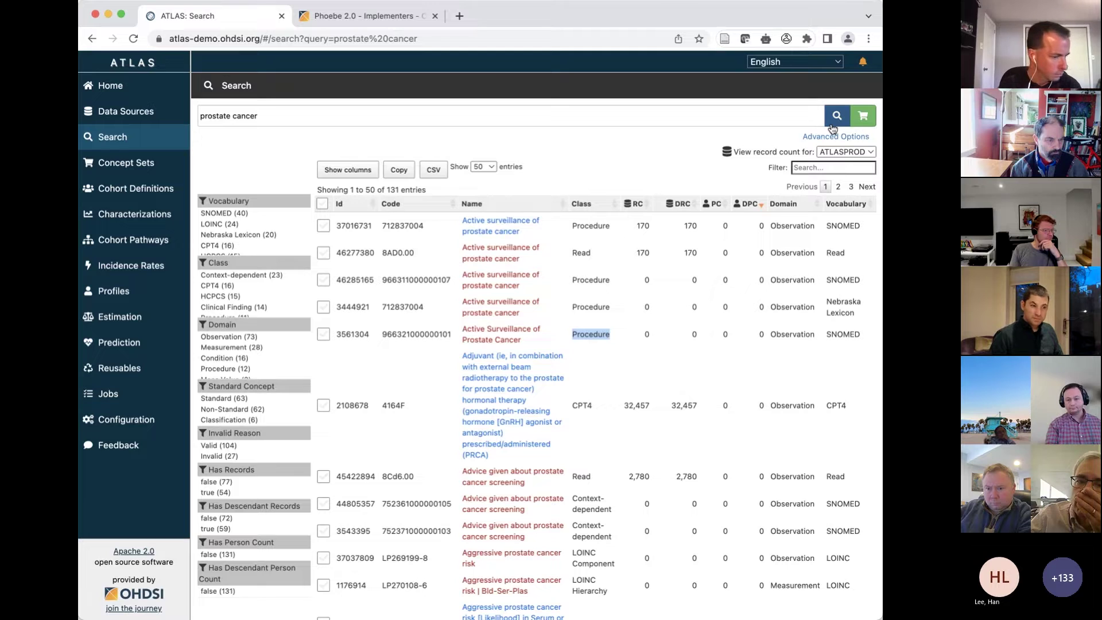
Step: Create a concept set from Malignant tumor of prostate and name it 'PCa [PHOEBE]'
{"action": "left_click", "coordinate": [862, 120]}
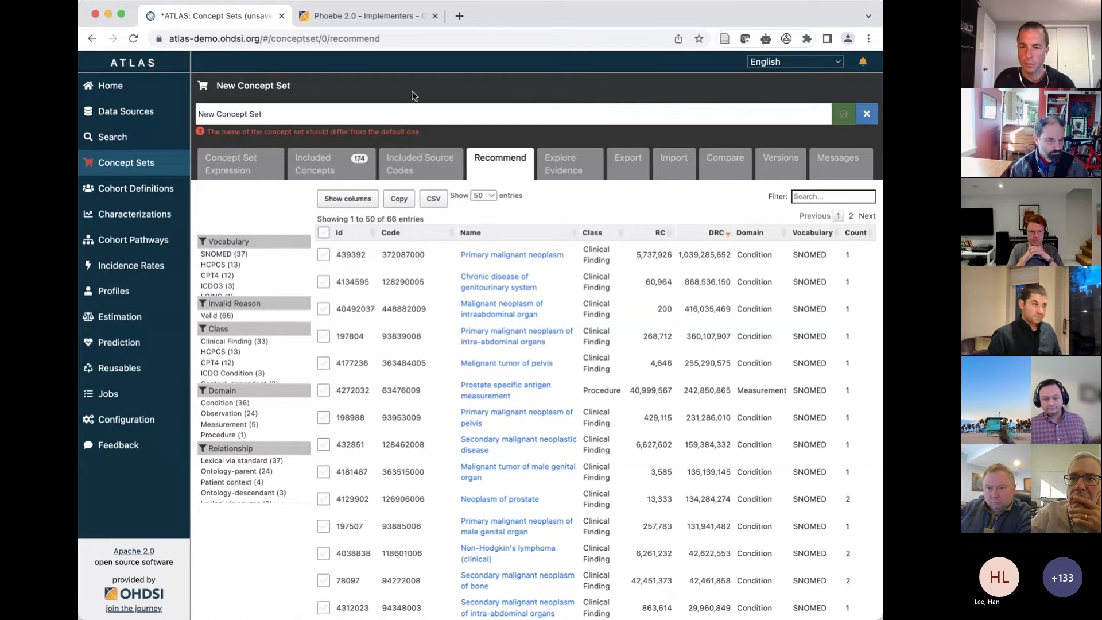
{"action": "triple_click", "coordinate": [323, 115]}
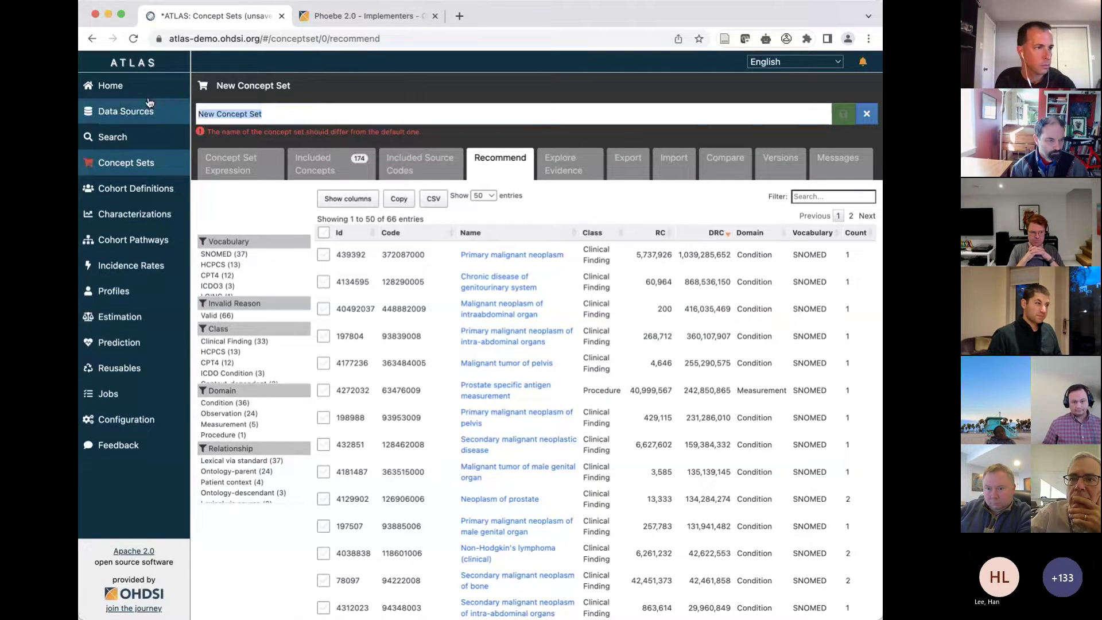
{"action": "type", "text": "PCa [PHOEBE]"}
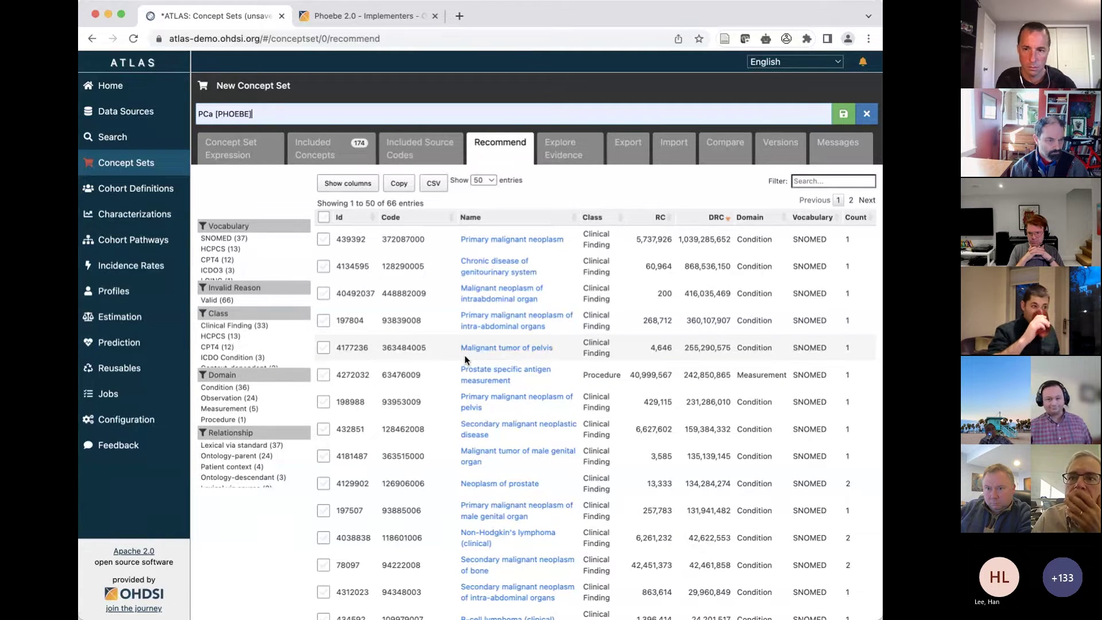
{"action": "left_click", "coordinate": [264, 162]}
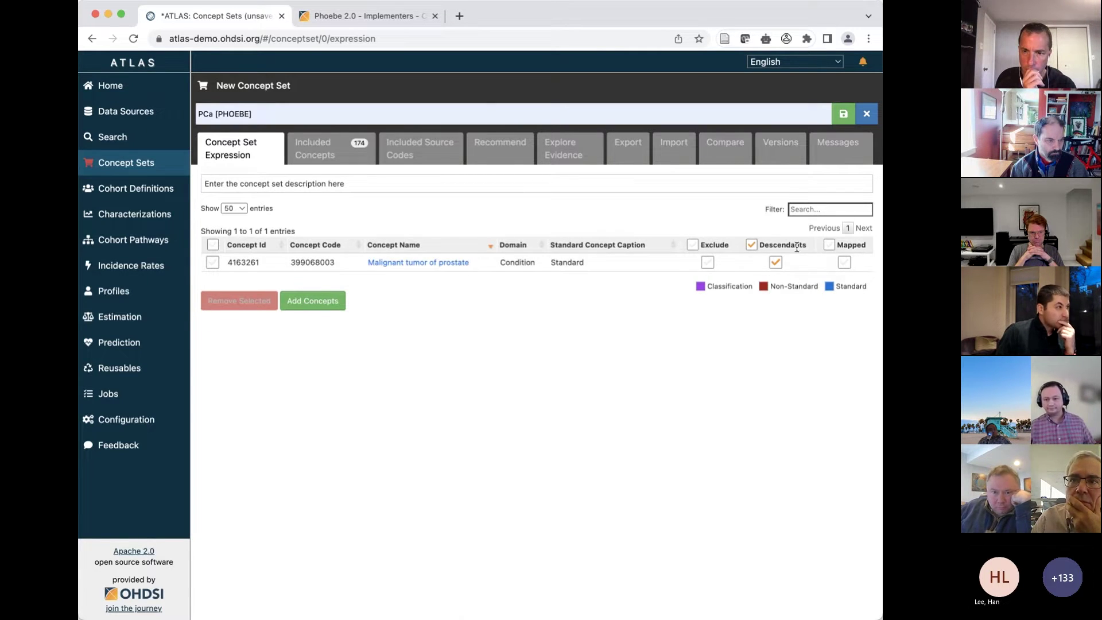
Step: Save the PCa [PHOEBE] concept set as Concept Set #1872067
{"action": "left_click", "coordinate": [842, 118]}
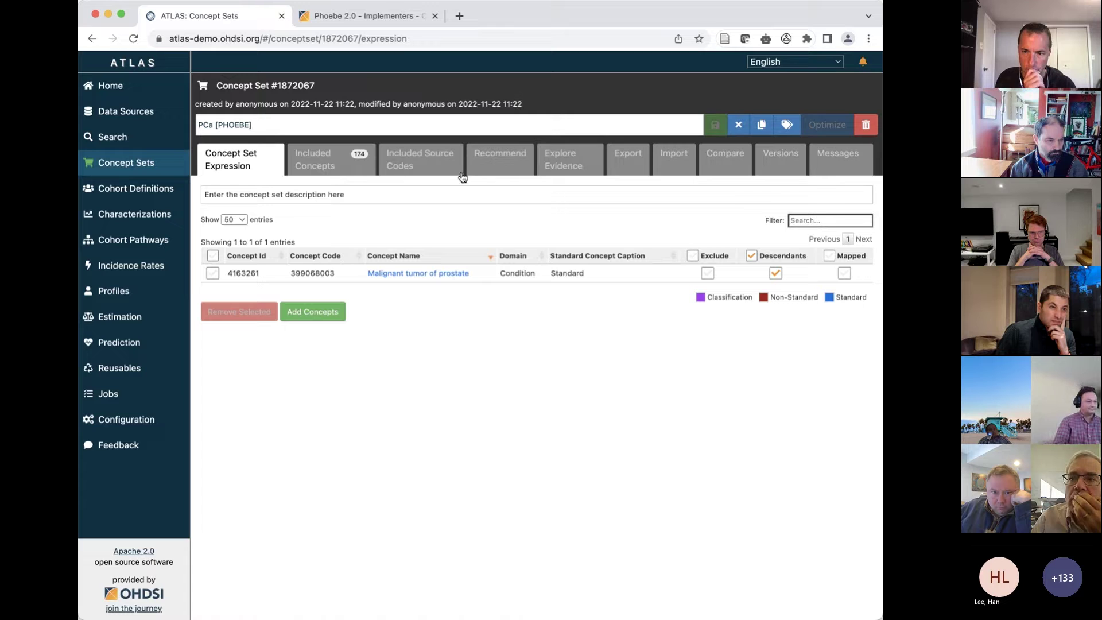
{"action": "left_click", "coordinate": [498, 171]}
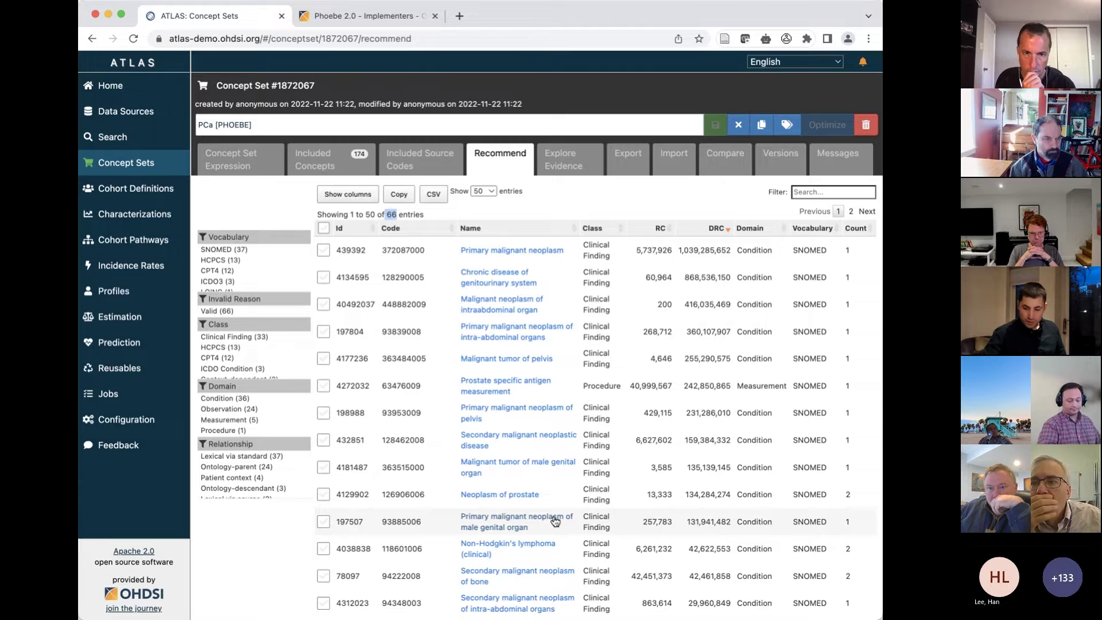
Step: Sort the 66 recommendations by descendant record count, largest first, and filter to Lexical via standard
{"action": "left_click", "coordinate": [556, 232]}
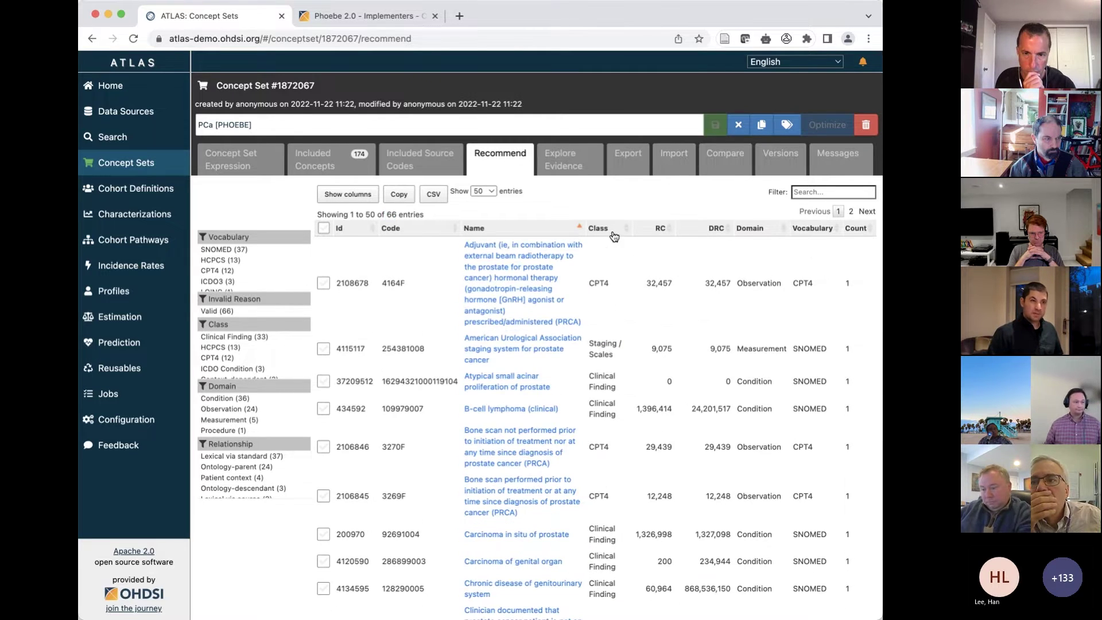
{"action": "left_click", "coordinate": [712, 228]}
{"action": "left_click", "coordinate": [712, 228]}
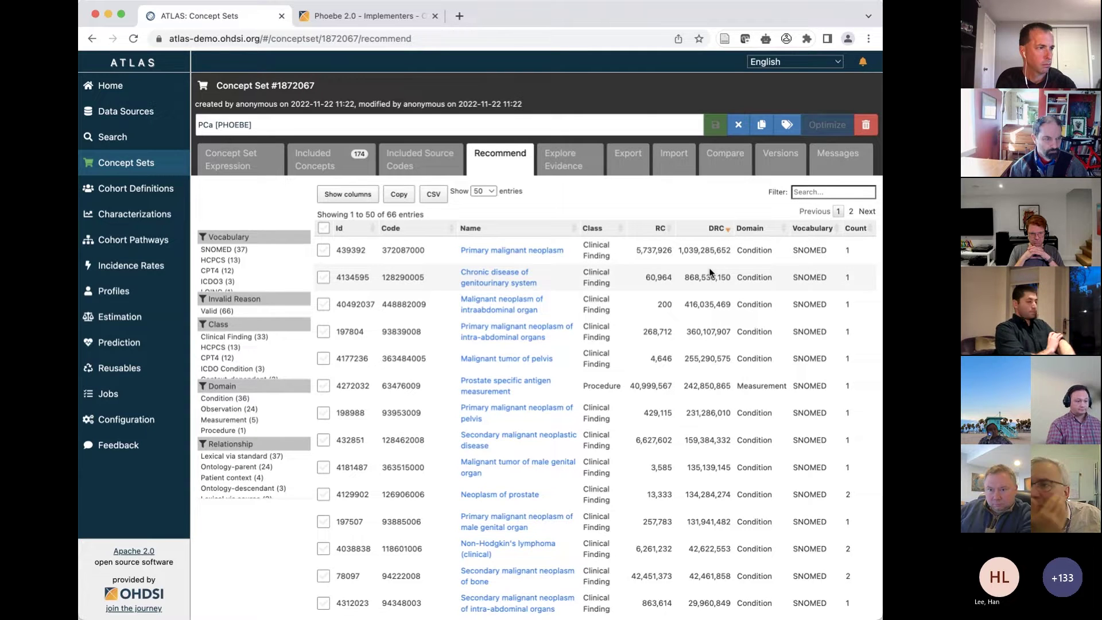
{"action": "scroll", "coordinate": [712, 276], "scroll_direction": "down", "scroll_amount": 2}
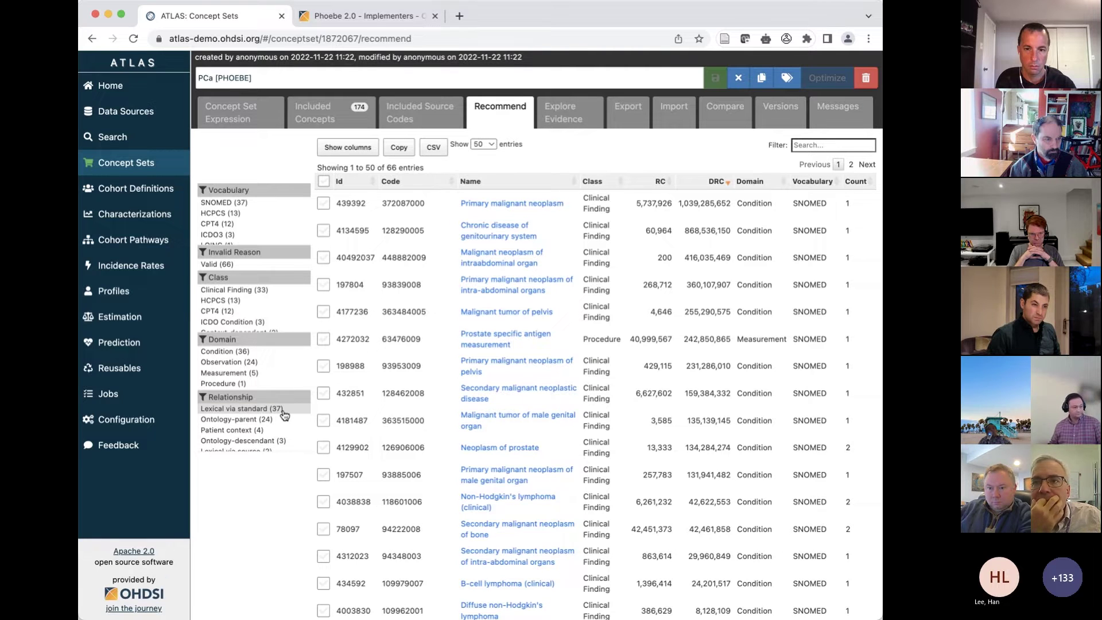
{"action": "left_click", "coordinate": [275, 409]}
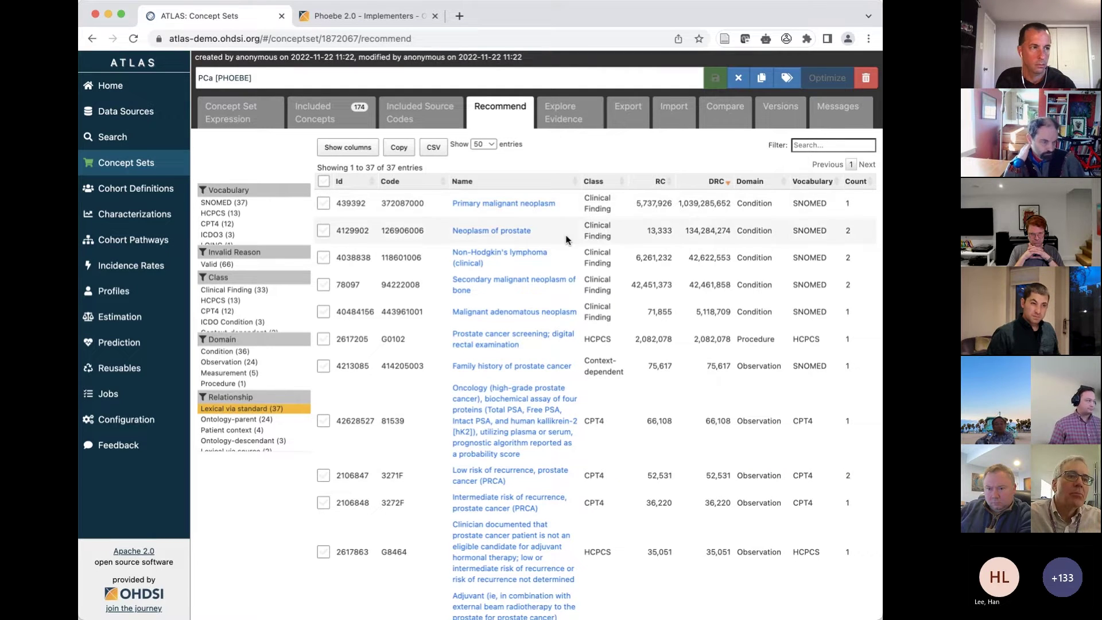
Step: Tick the recommendation High risk of recurrence, prostate cancer (PRCA)
{"action": "scroll", "coordinate": [570, 248], "scroll_direction": "down", "scroll_amount": 2}
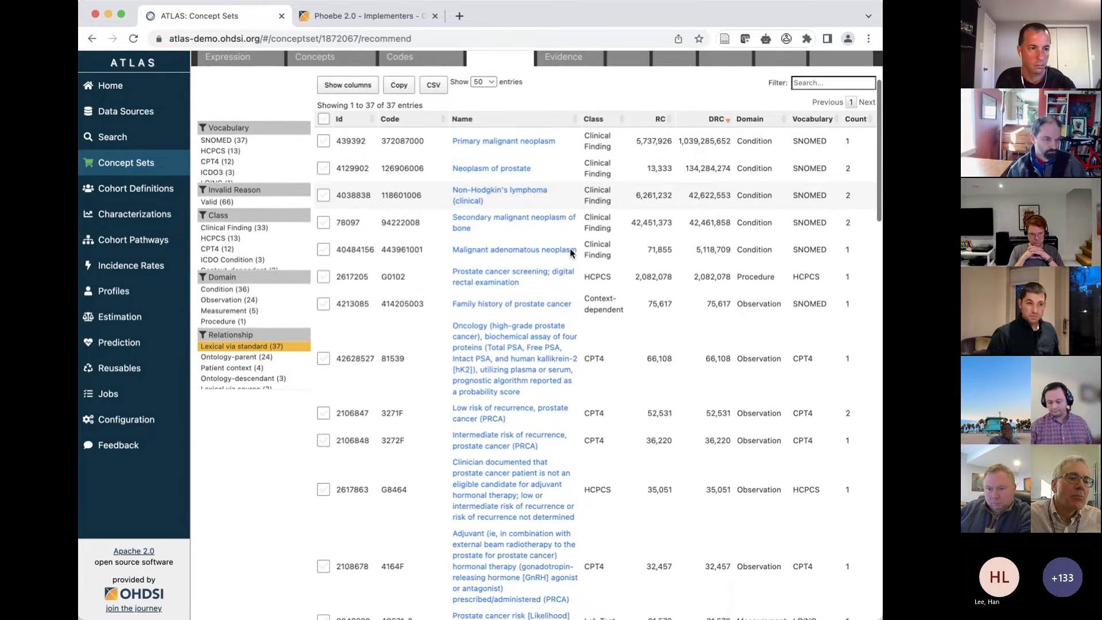
{"action": "scroll", "coordinate": [570, 248], "scroll_direction": "down", "scroll_amount": 4}
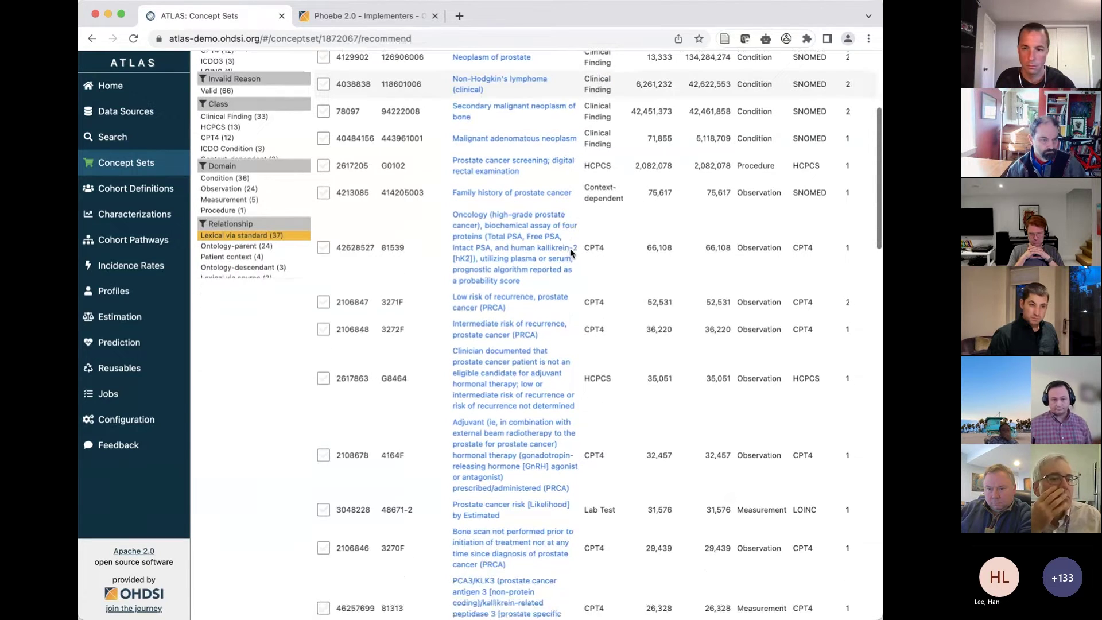
{"action": "scroll", "coordinate": [570, 248], "scroll_direction": "down", "scroll_amount": 4}
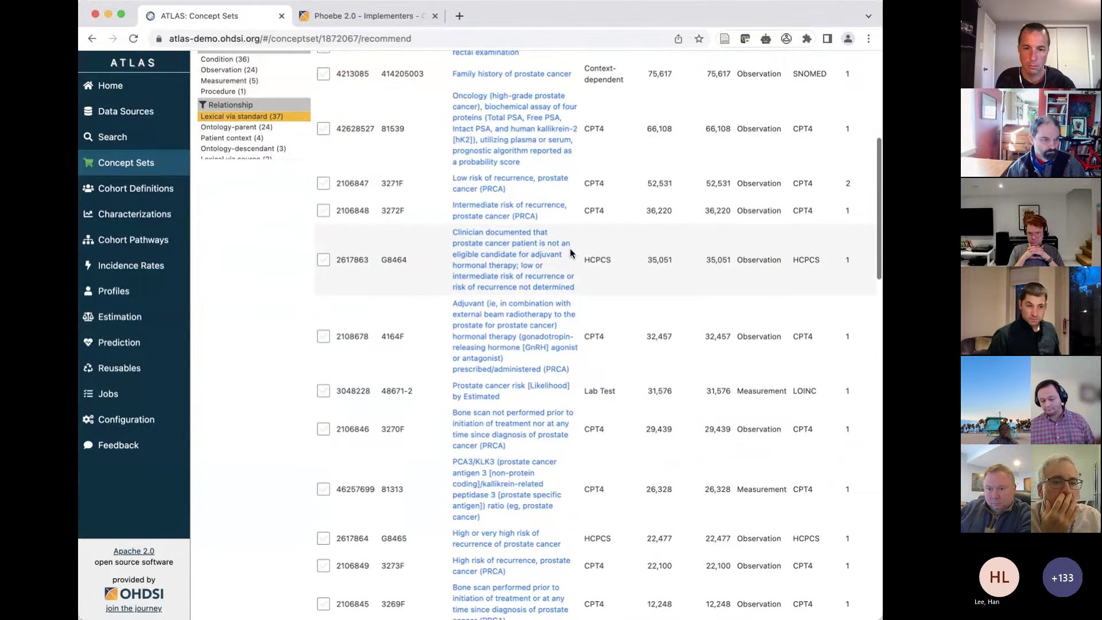
{"action": "scroll", "coordinate": [570, 251], "scroll_direction": "down", "scroll_amount": 4}
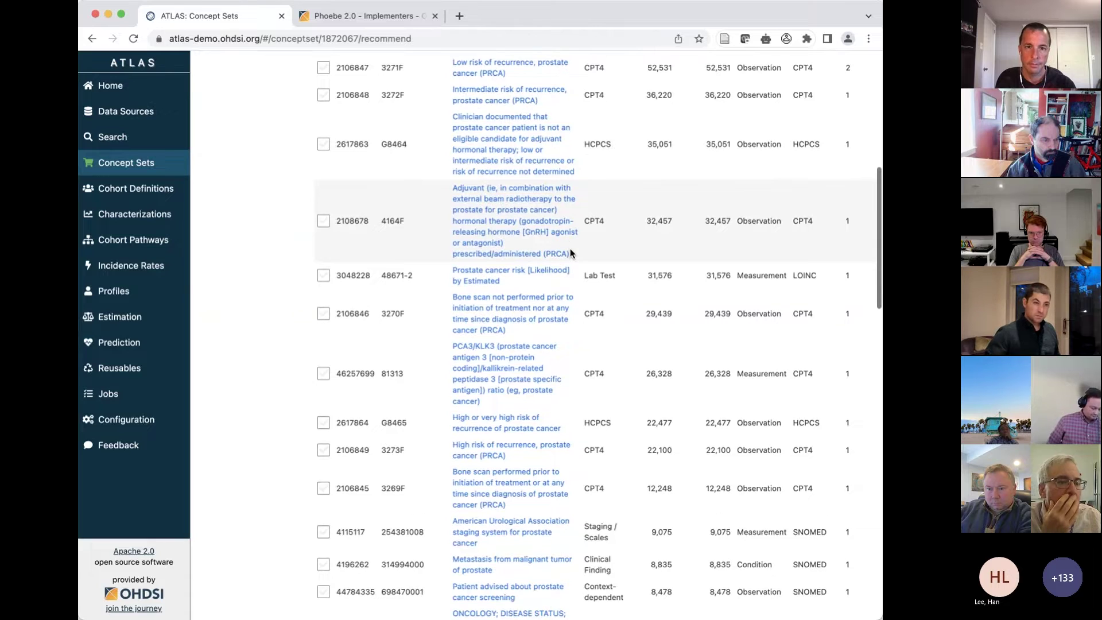
{"action": "scroll", "coordinate": [570, 249], "scroll_direction": "down", "scroll_amount": 4}
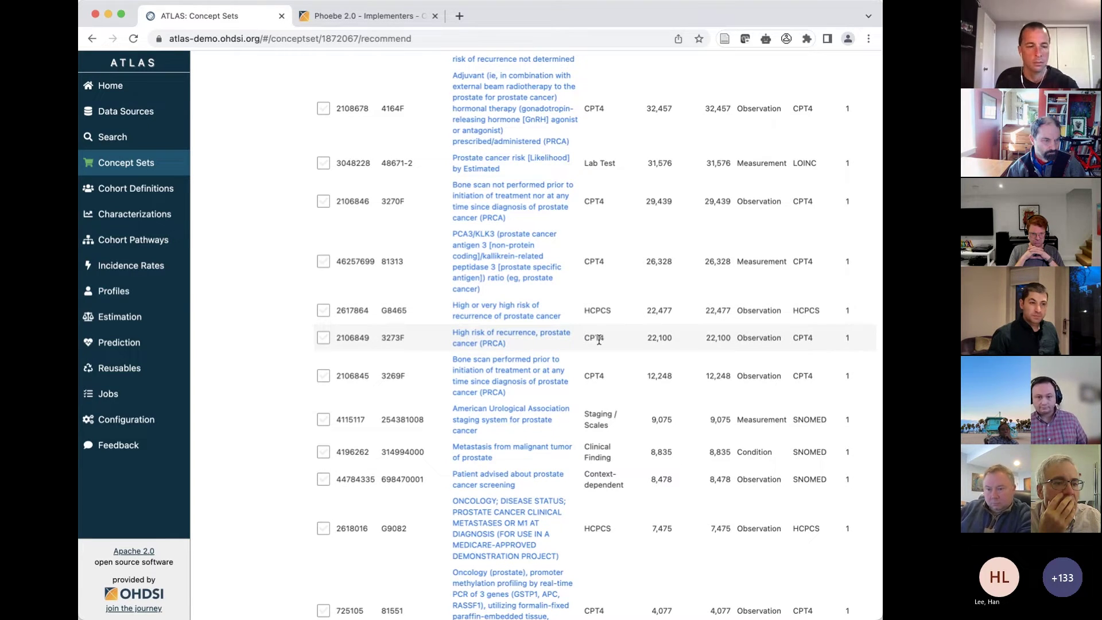
{"action": "scroll", "coordinate": [599, 340], "scroll_direction": "down", "scroll_amount": 1}
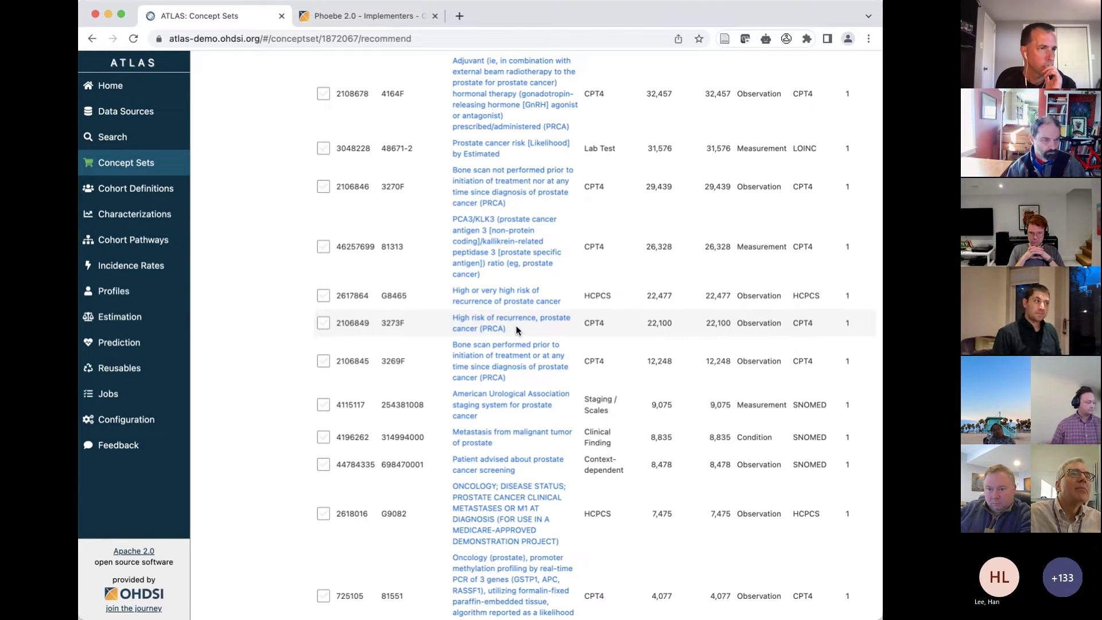
{"action": "left_click", "coordinate": [323, 326]}
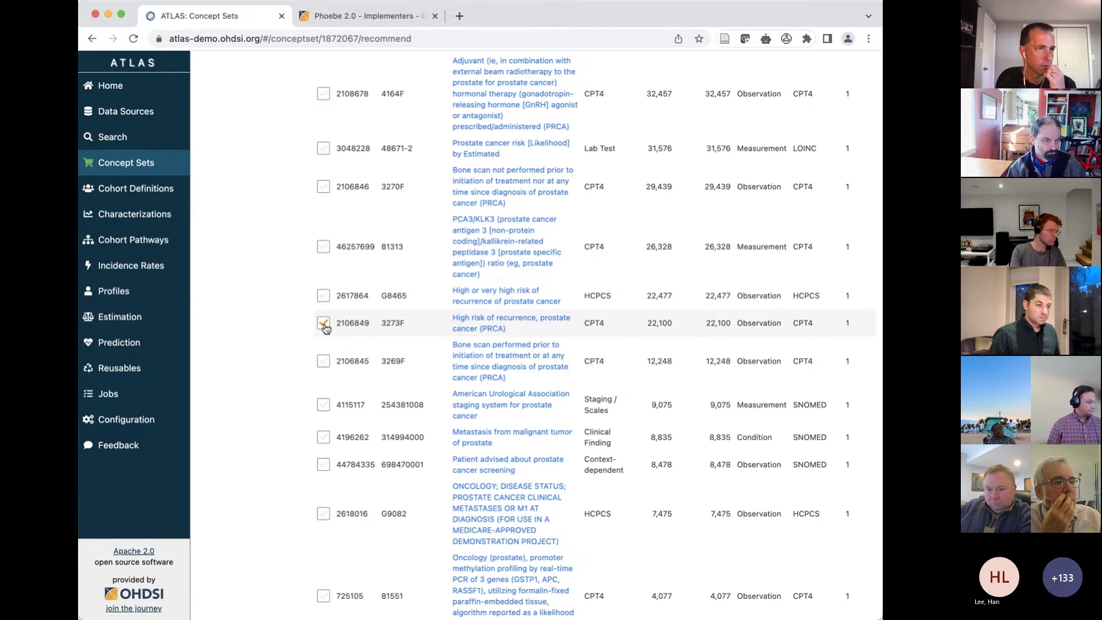
Step: Add the ticked concept to PCa [PHOEBE], raising included concepts to 175, and check the expression
{"action": "scroll", "coordinate": [324, 327], "scroll_direction": "down", "scroll_amount": 1}
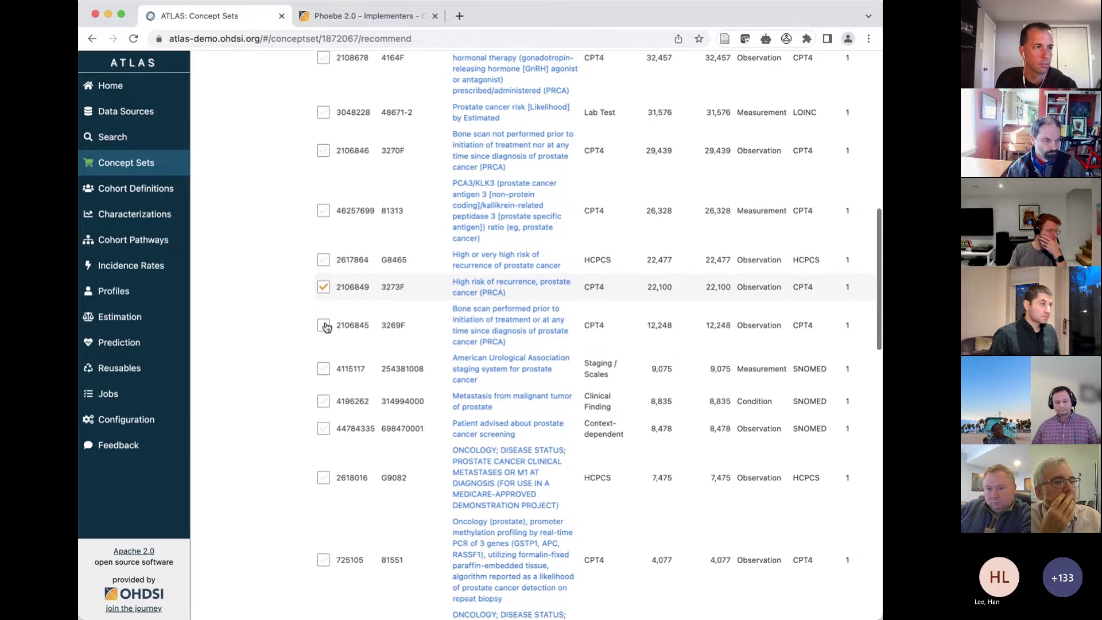
{"action": "scroll", "coordinate": [325, 326], "scroll_direction": "down", "scroll_amount": 10}
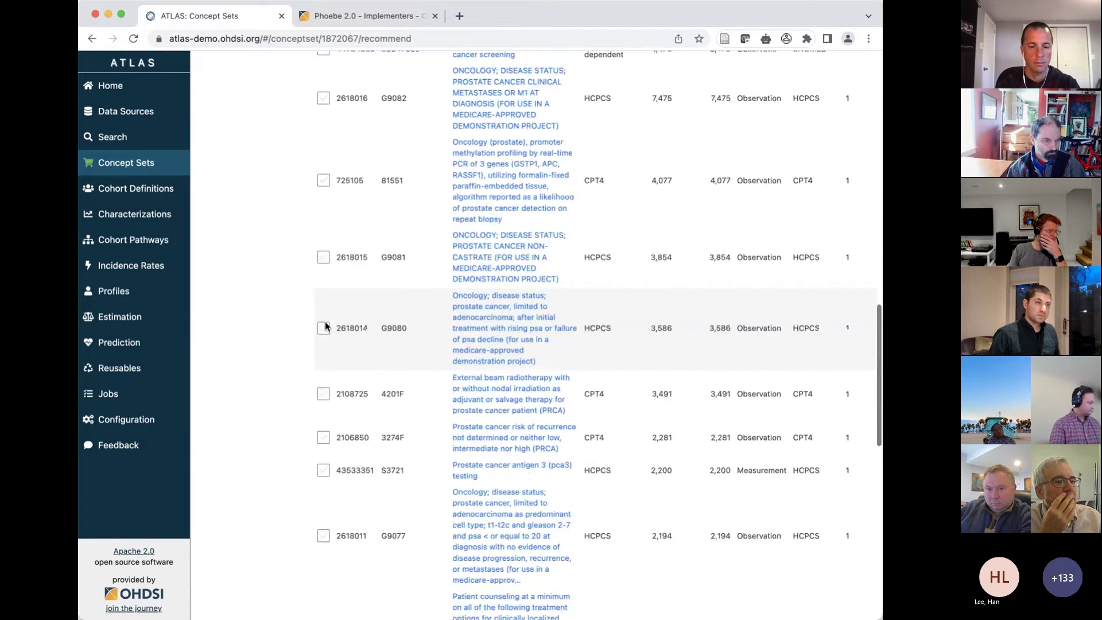
{"action": "scroll", "coordinate": [325, 326], "scroll_direction": "down", "scroll_amount": 10}
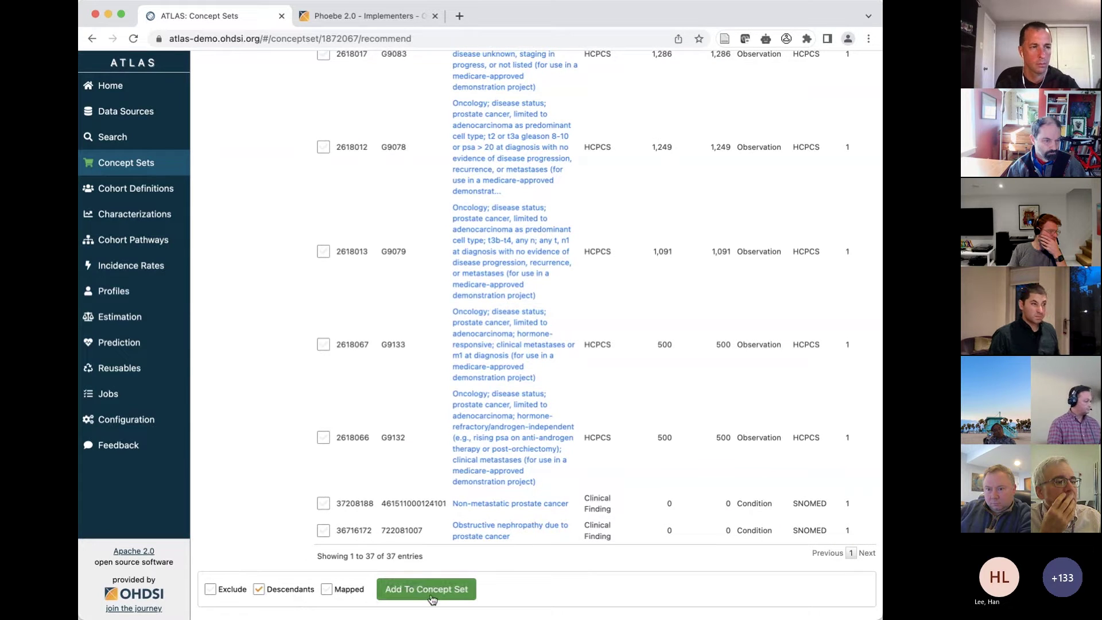
{"action": "left_click", "coordinate": [436, 594]}
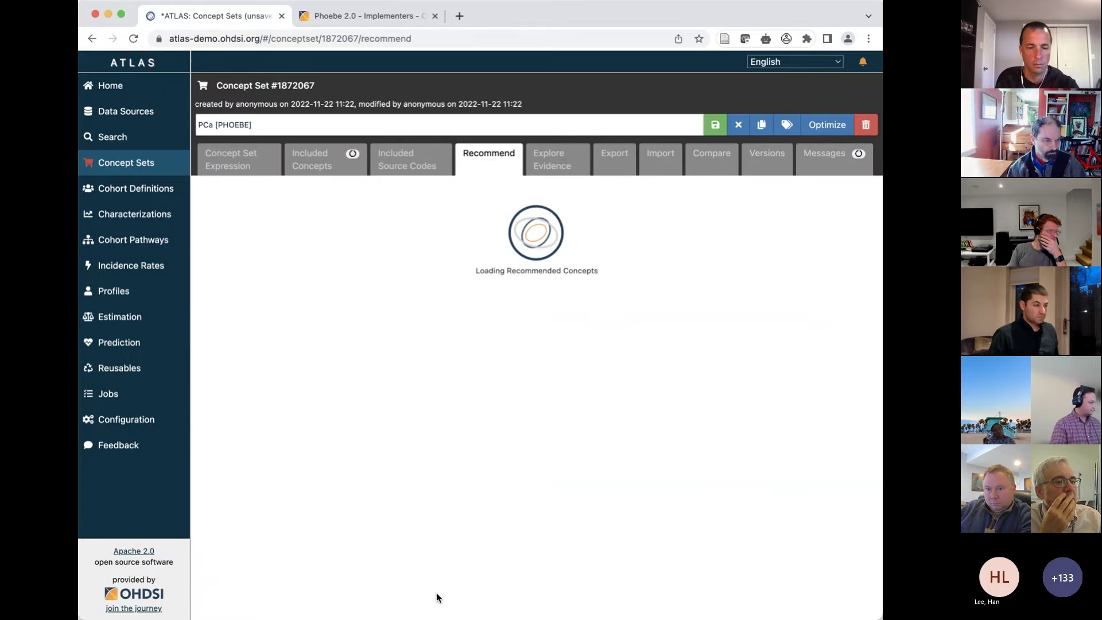
{"action": "left_click", "coordinate": [261, 168]}
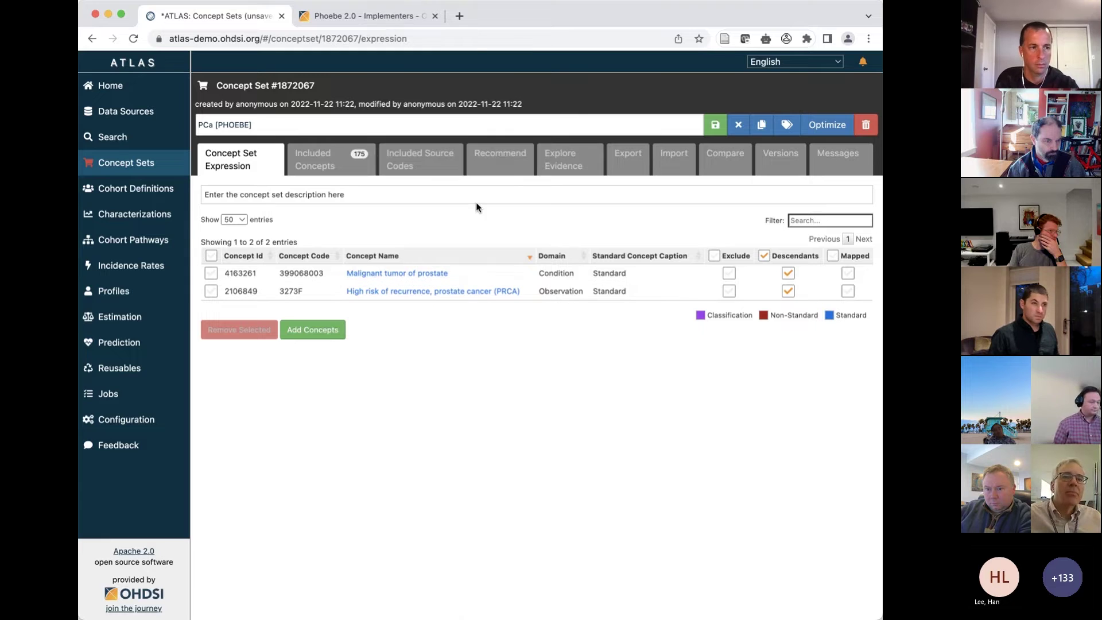
{"action": "left_click", "coordinate": [500, 166]}
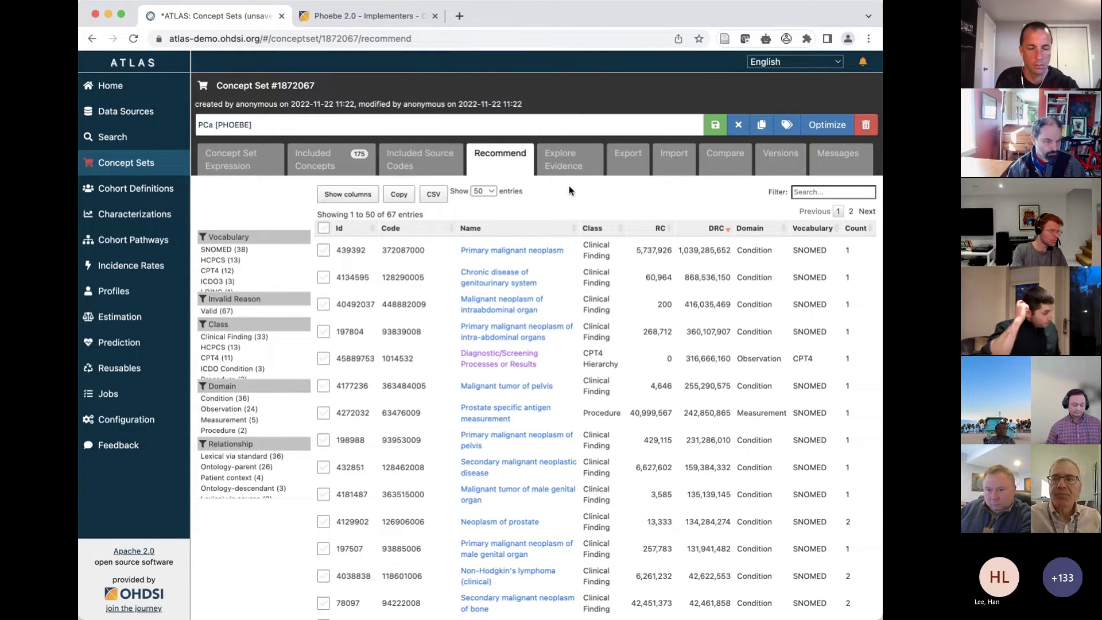
Step: Filter the 67 recommendations down to the 26 ontology-parent concepts
{"action": "double_click", "coordinate": [392, 214]}
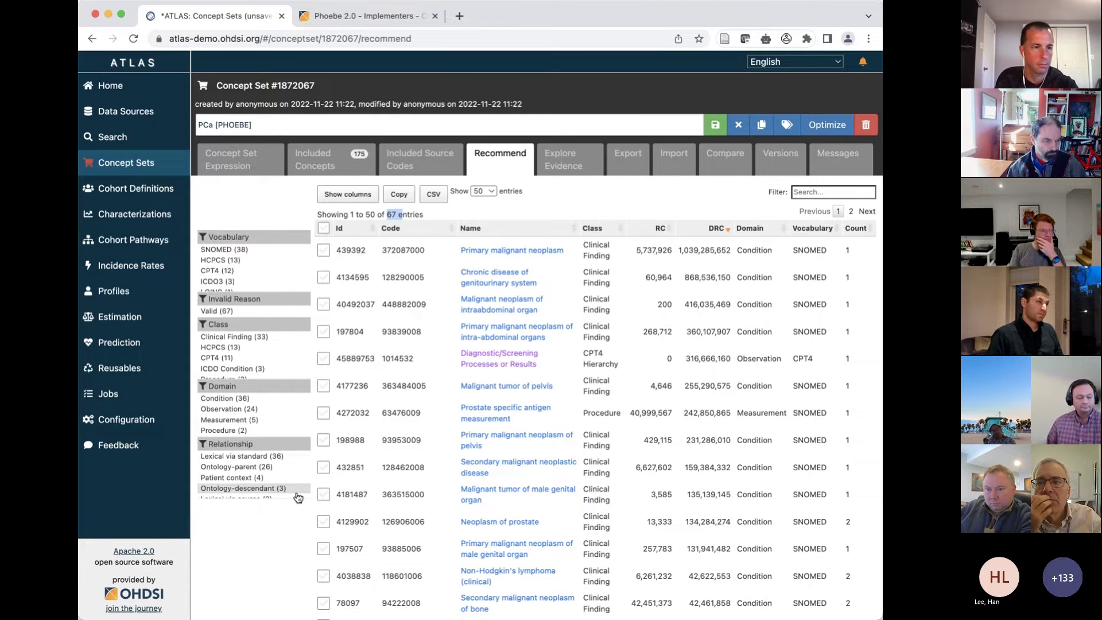
{"action": "scroll", "coordinate": [298, 497], "scroll_direction": "down", "scroll_amount": 2}
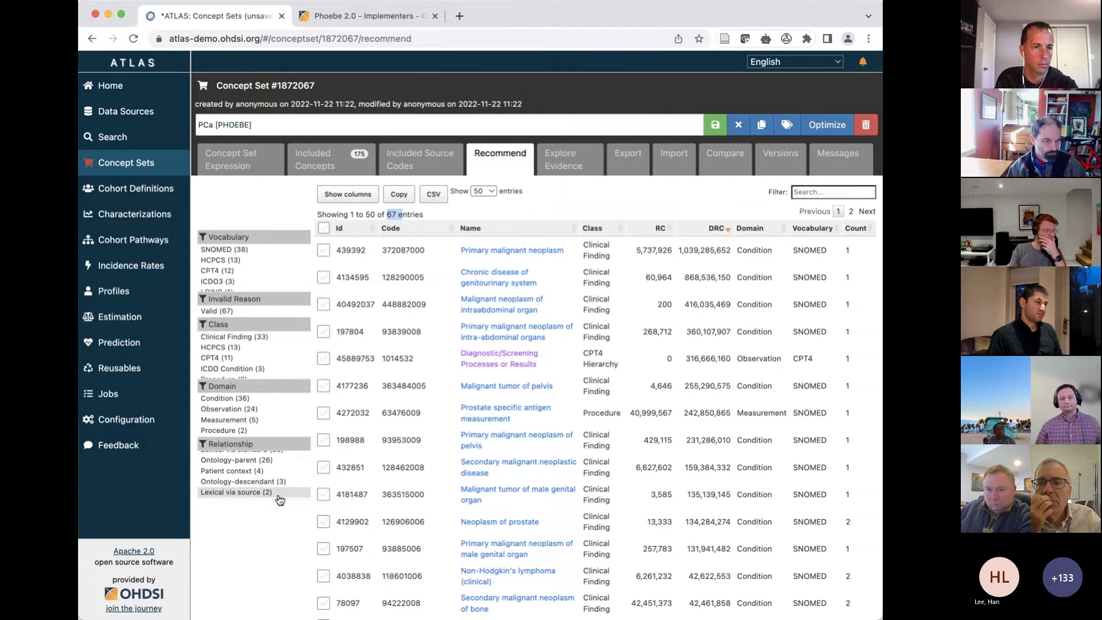
{"action": "left_click", "coordinate": [284, 462]}
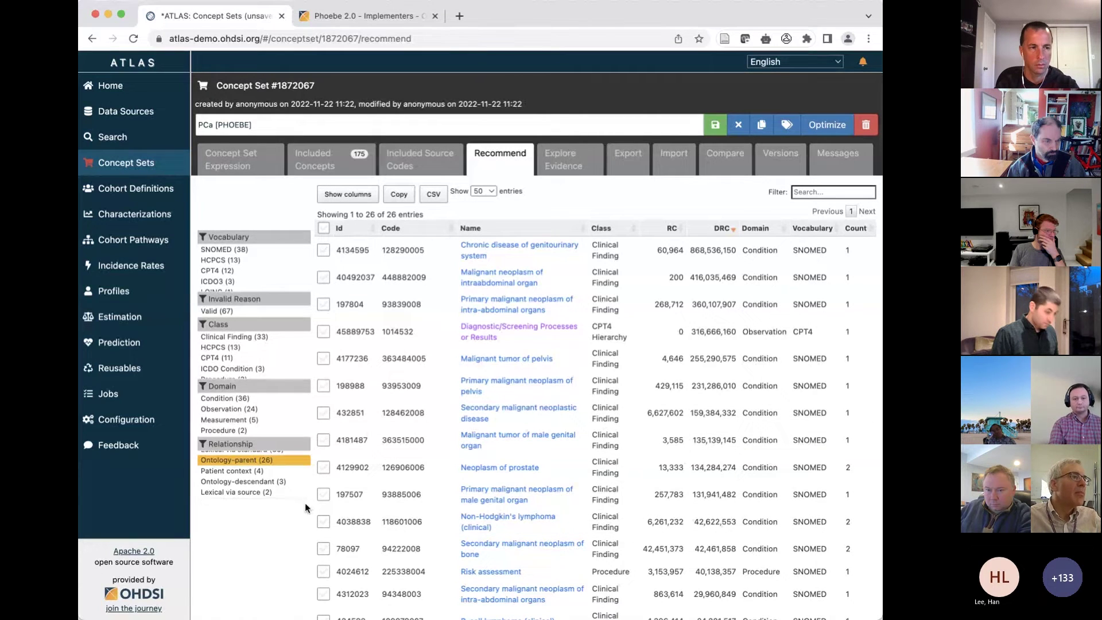
Step: Switch to patient-context recommendations and add Carcinoma in situ of prostate with descendants
{"action": "left_click", "coordinate": [265, 473]}
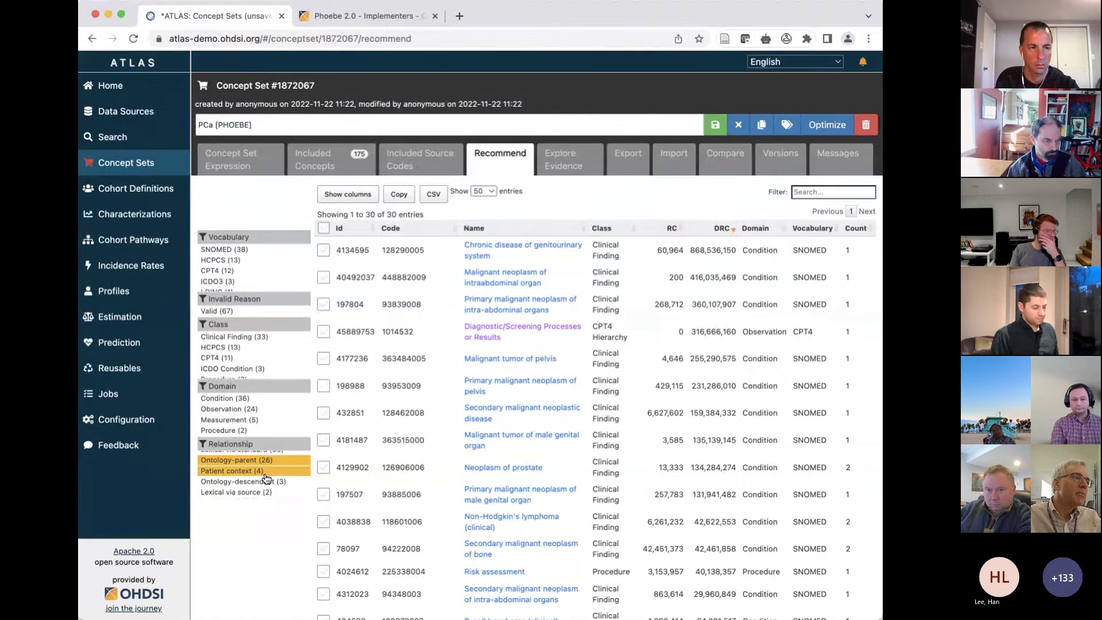
{"action": "left_click", "coordinate": [266, 461]}
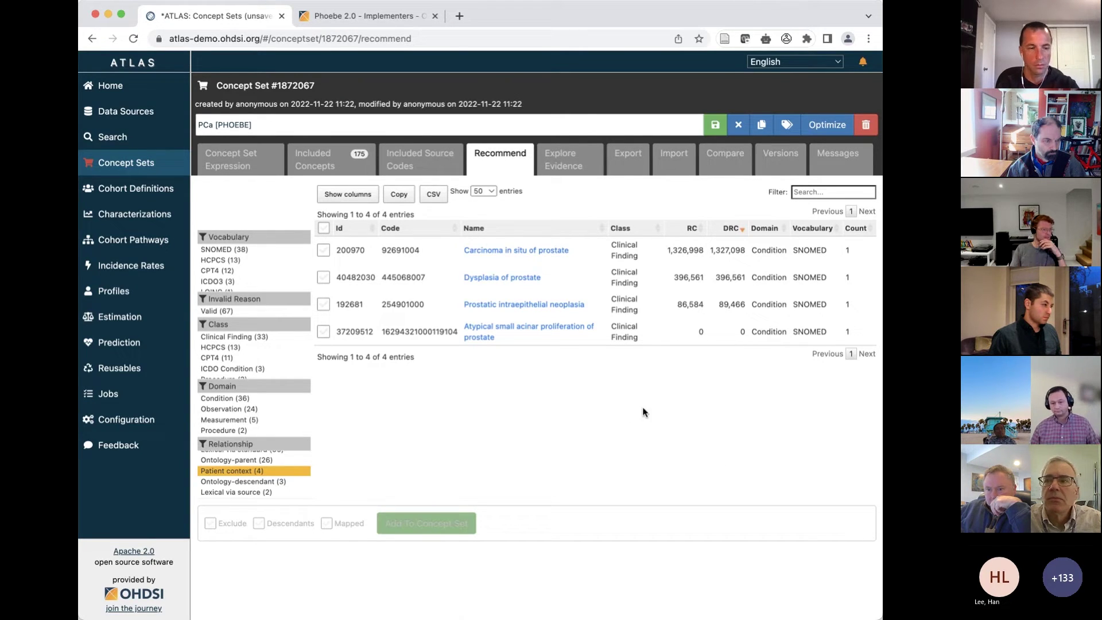
{"action": "left_click", "coordinate": [324, 251]}
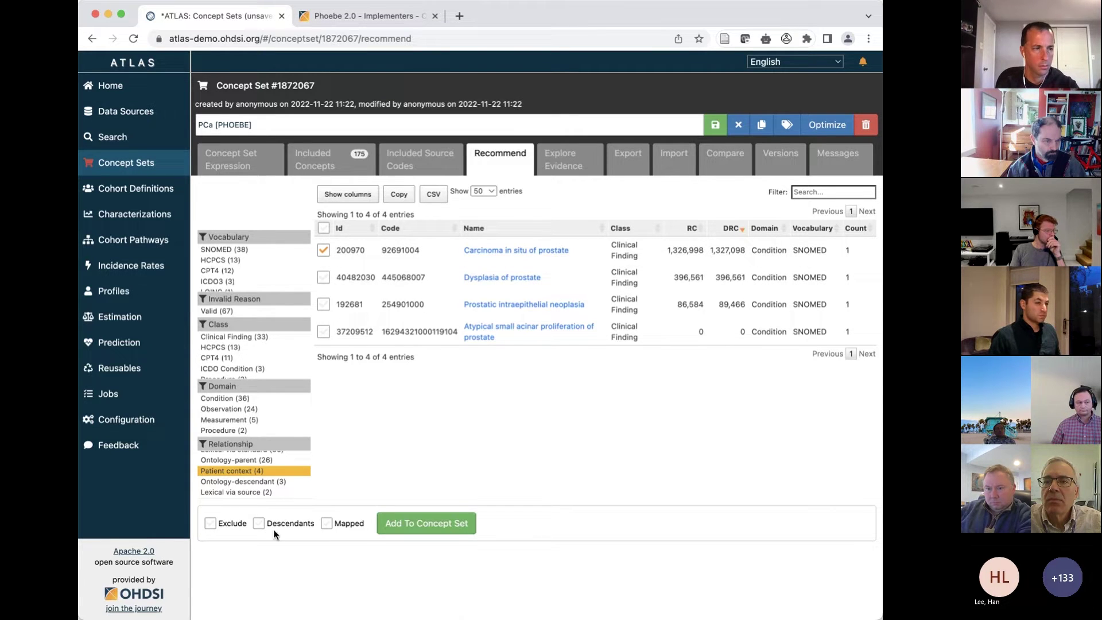
{"action": "left_click", "coordinate": [423, 531]}
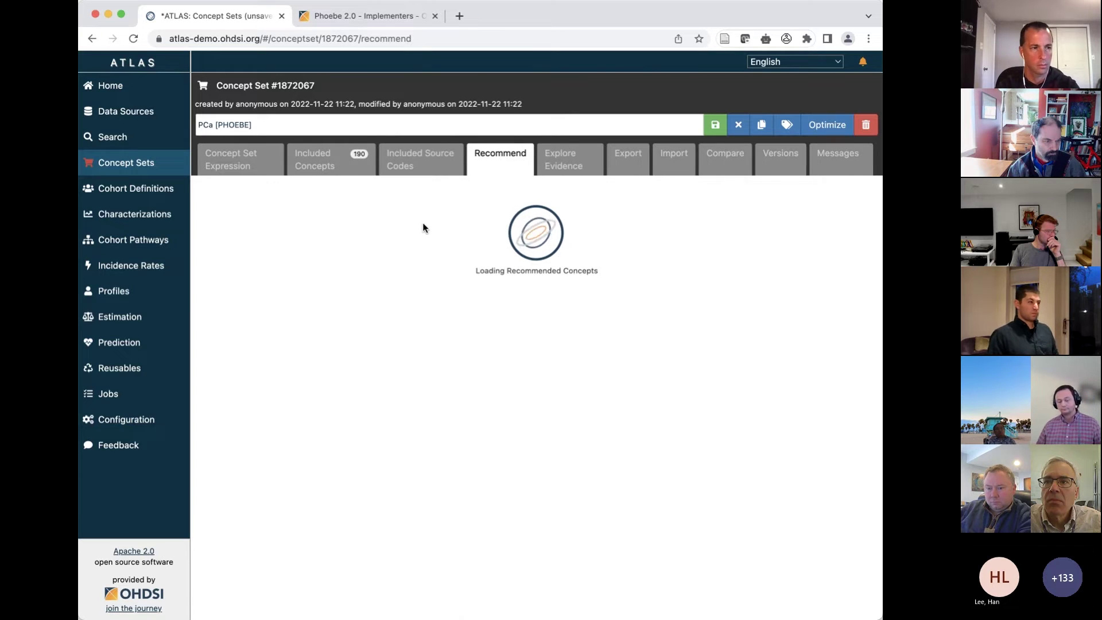
Step: Confirm the expression holds three concepts, then save the PCa [PHOEBE] set
{"action": "left_click", "coordinate": [270, 168]}
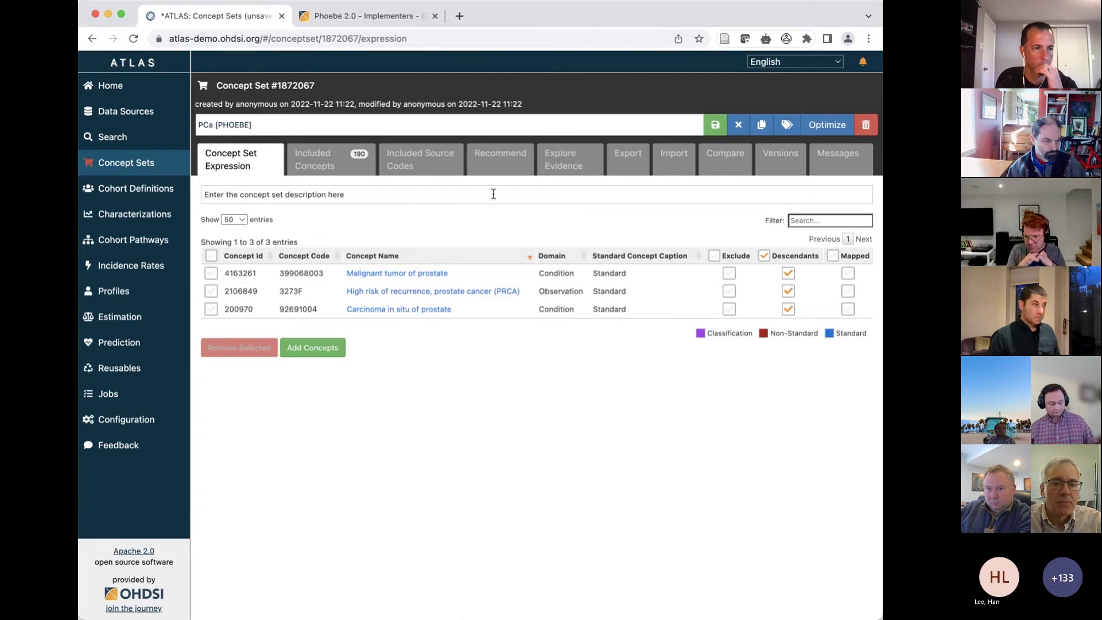
{"action": "left_click", "coordinate": [518, 175]}
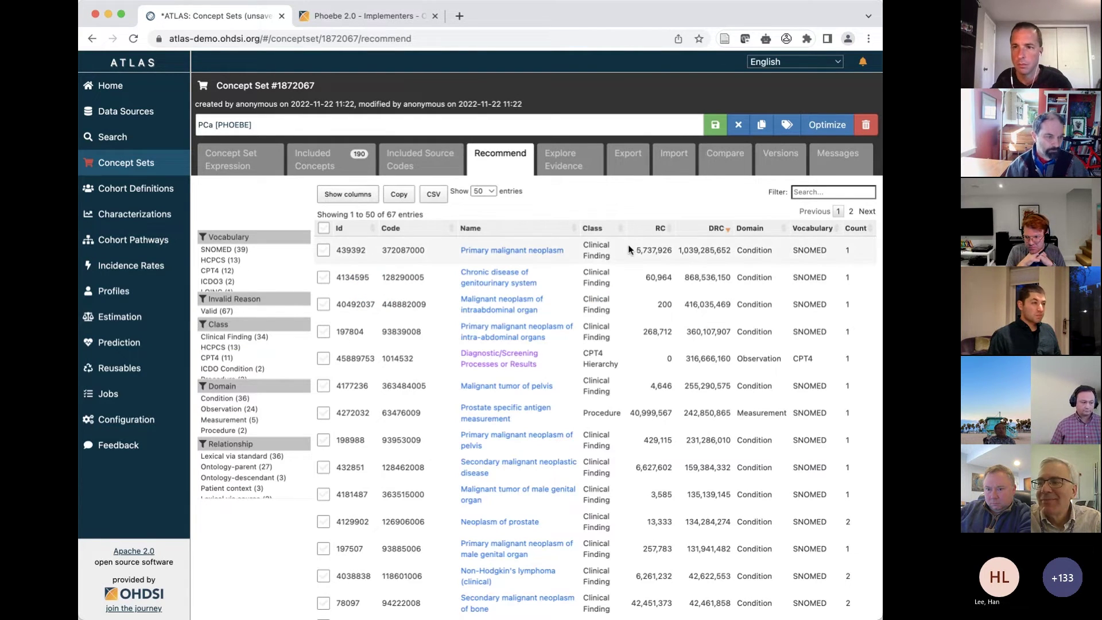
{"action": "scroll", "coordinate": [606, 353], "scroll_direction": "down", "scroll_amount": 1}
{"action": "scroll", "coordinate": [605, 352], "scroll_direction": "down", "scroll_amount": 3}
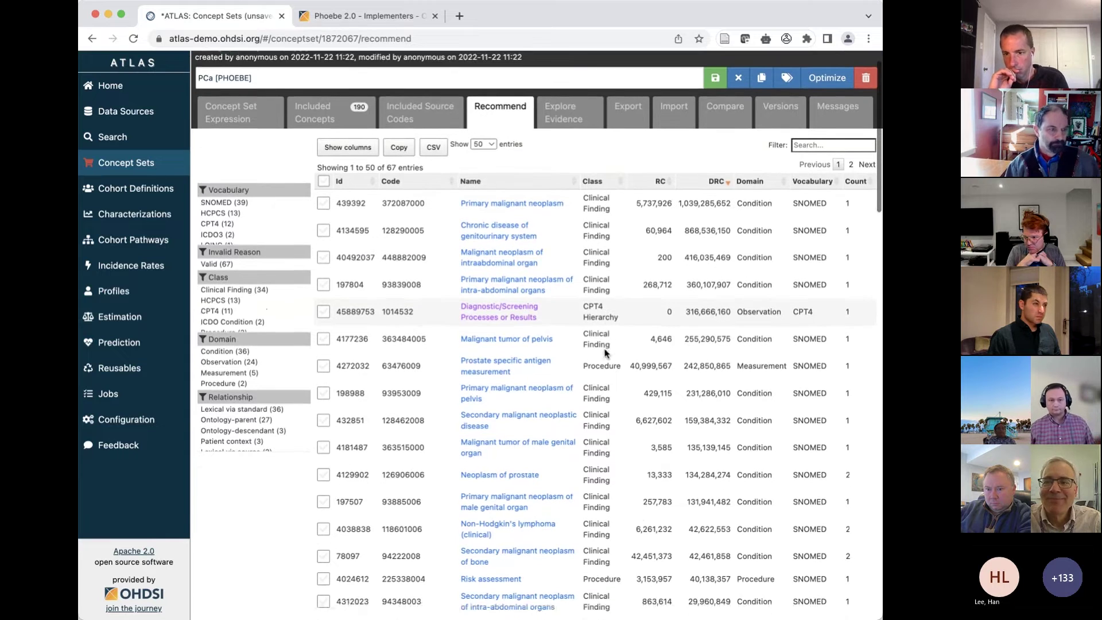
{"action": "scroll", "coordinate": [606, 352], "scroll_direction": "up", "scroll_amount": 4}
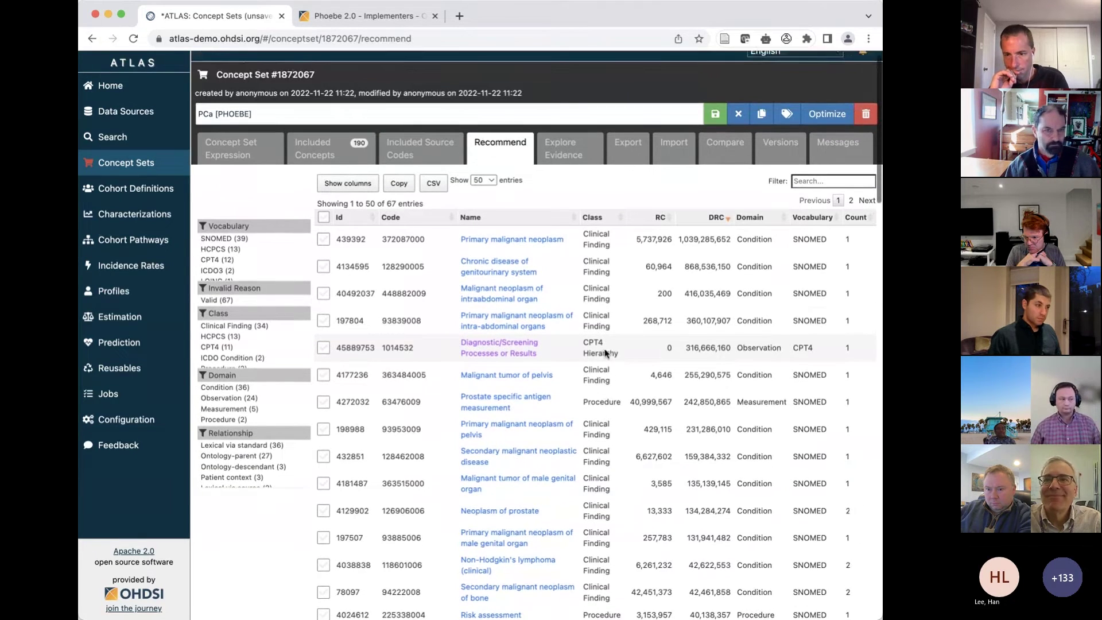
{"action": "left_click", "coordinate": [720, 156]}
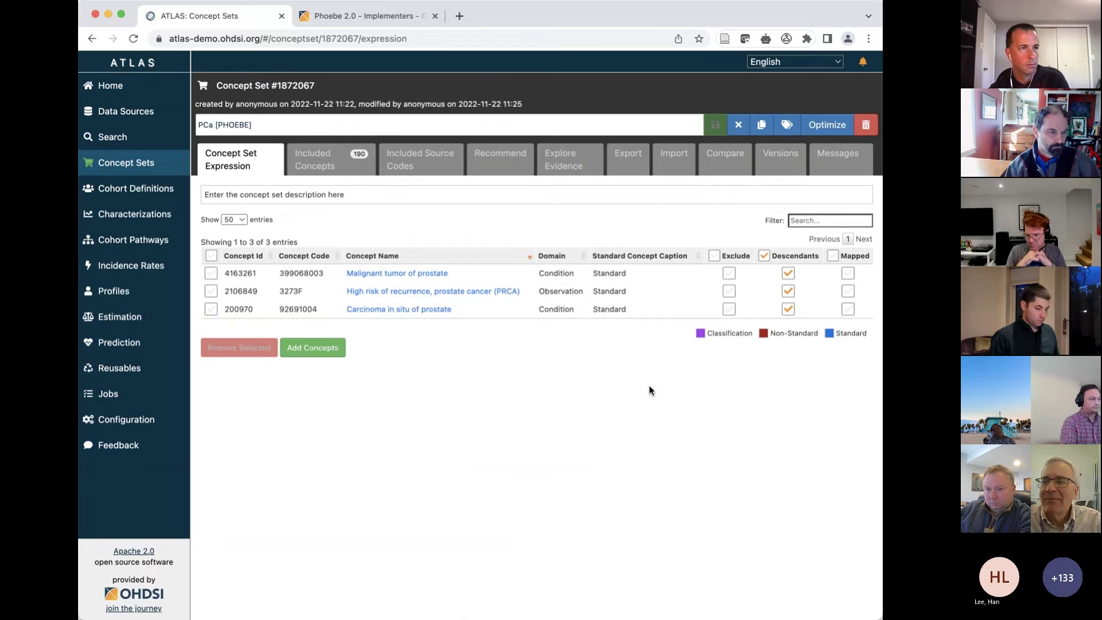
{"action": "left_click", "coordinate": [518, 164]}
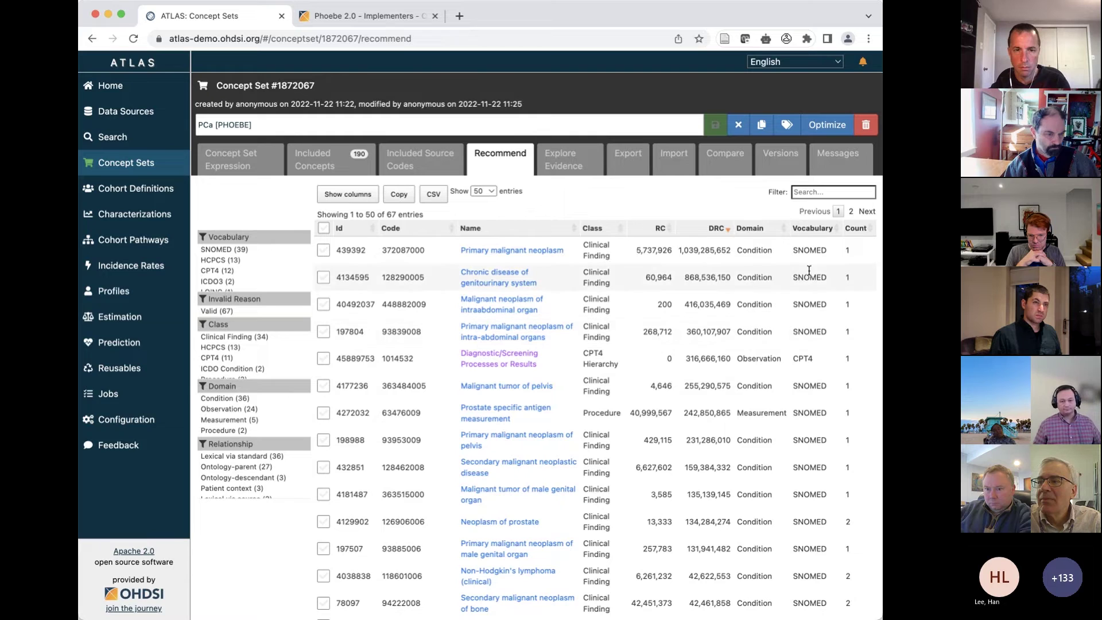
Step: Close PCa [PHOEBE] and open the EXER Hypoglycemia (1) concept set
{"action": "left_click", "coordinate": [738, 125]}
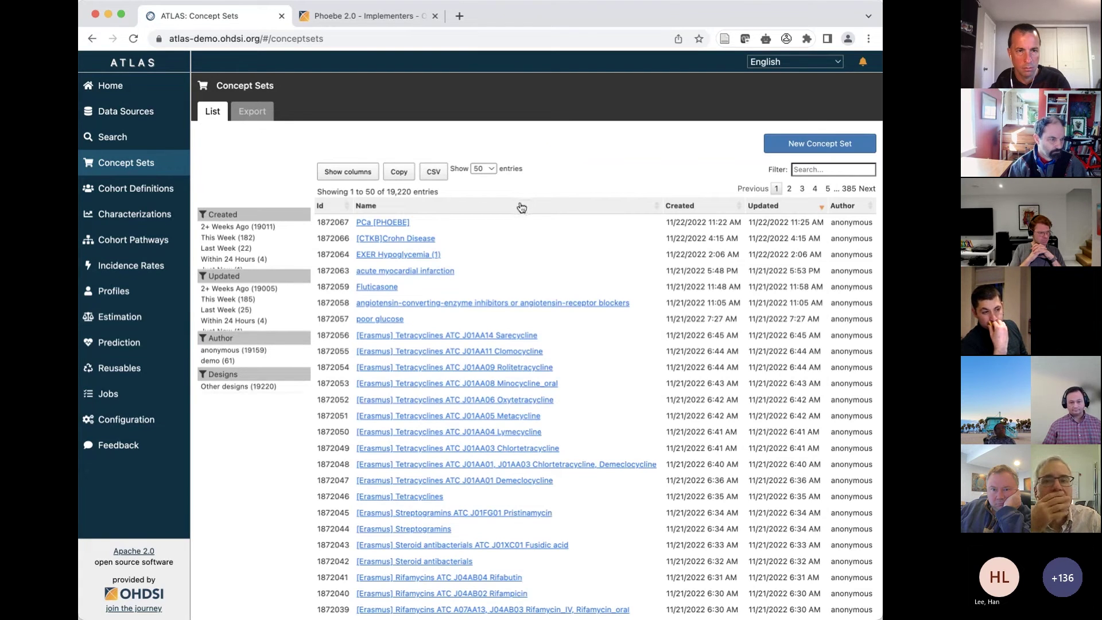
{"action": "left_click", "coordinate": [434, 257]}
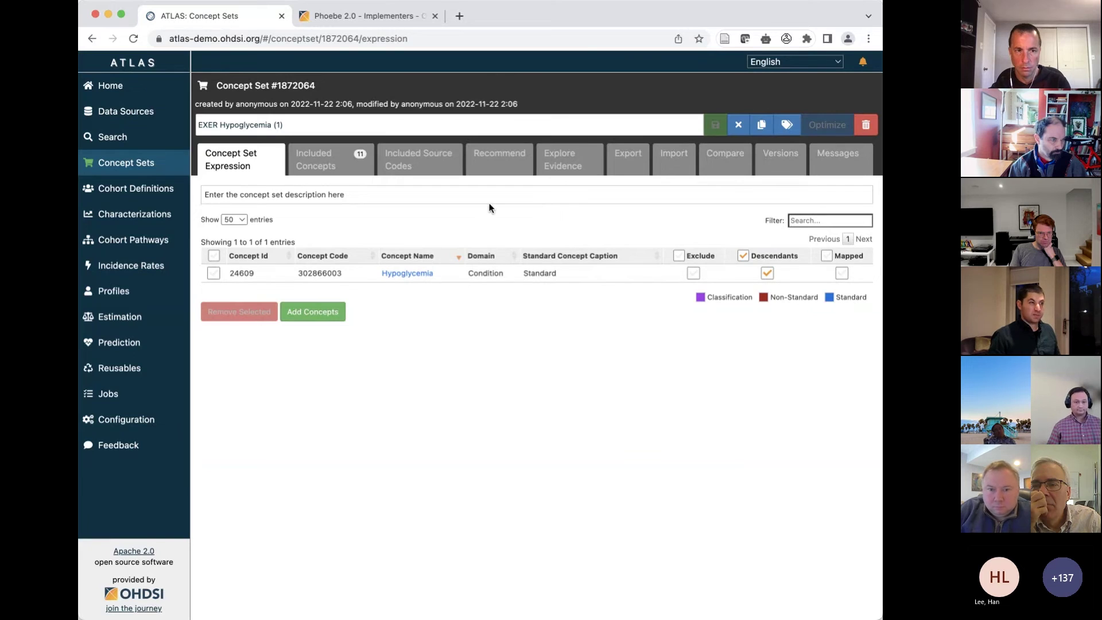
Step: Show the 77 hypoglycemia recommendations filtered to the 10 patient-context concepts
{"action": "left_click", "coordinate": [509, 173]}
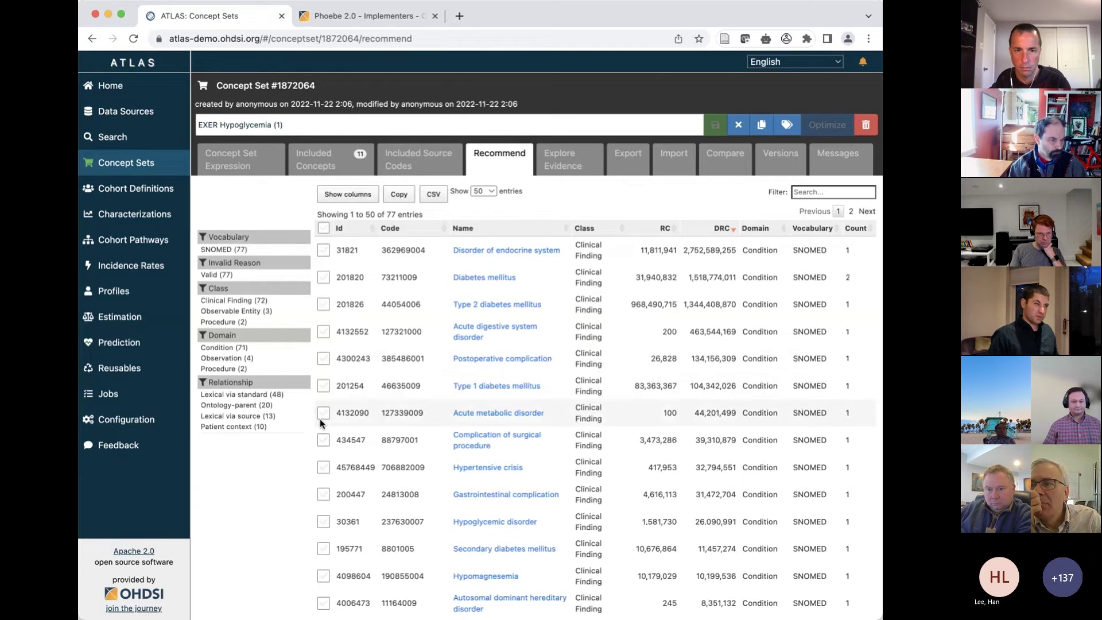
{"action": "left_click", "coordinate": [280, 427]}
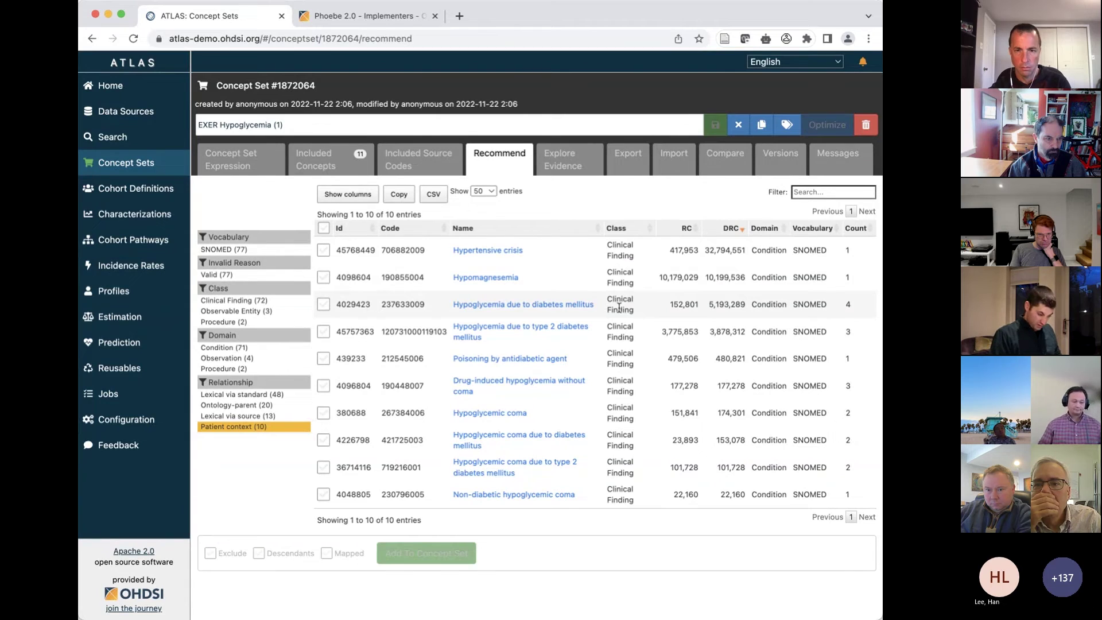
Step: Highlight the Hypoglycemia due to diabetes mellitus entry in the patient-context recommendation list
{"action": "left_click_drag", "start_coordinate": [459, 313], "coordinate": [449, 305]}
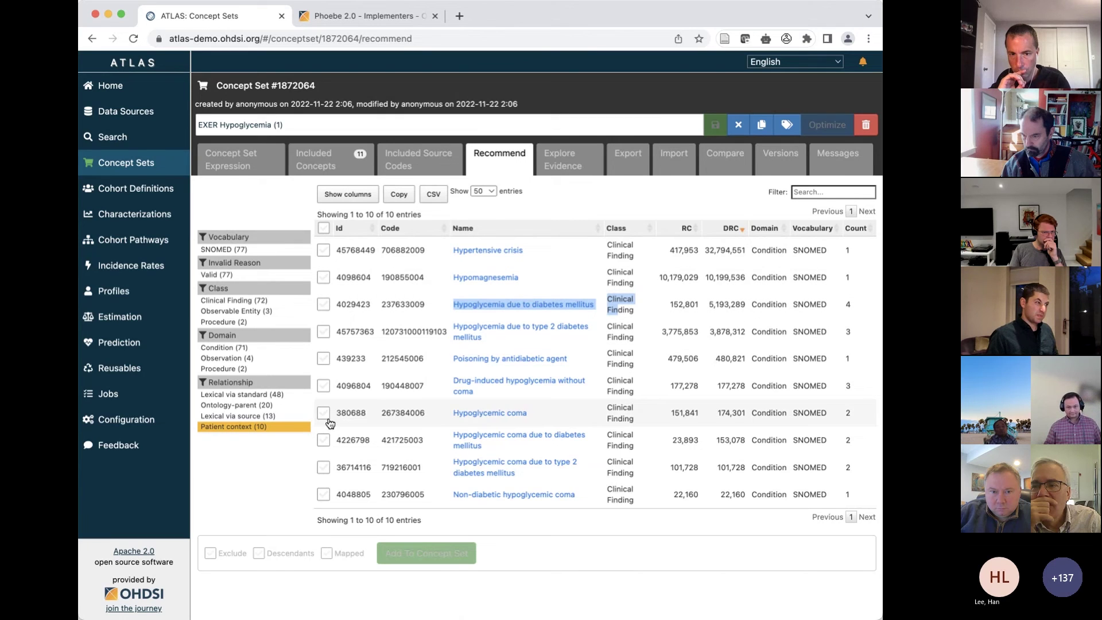
Step: Add Hypoglycemia due to diabetes mellitus and the hypoglycemic coma concepts, with descendants, to EXER Hypoglycemia
{"action": "left_click", "coordinate": [323, 307]}
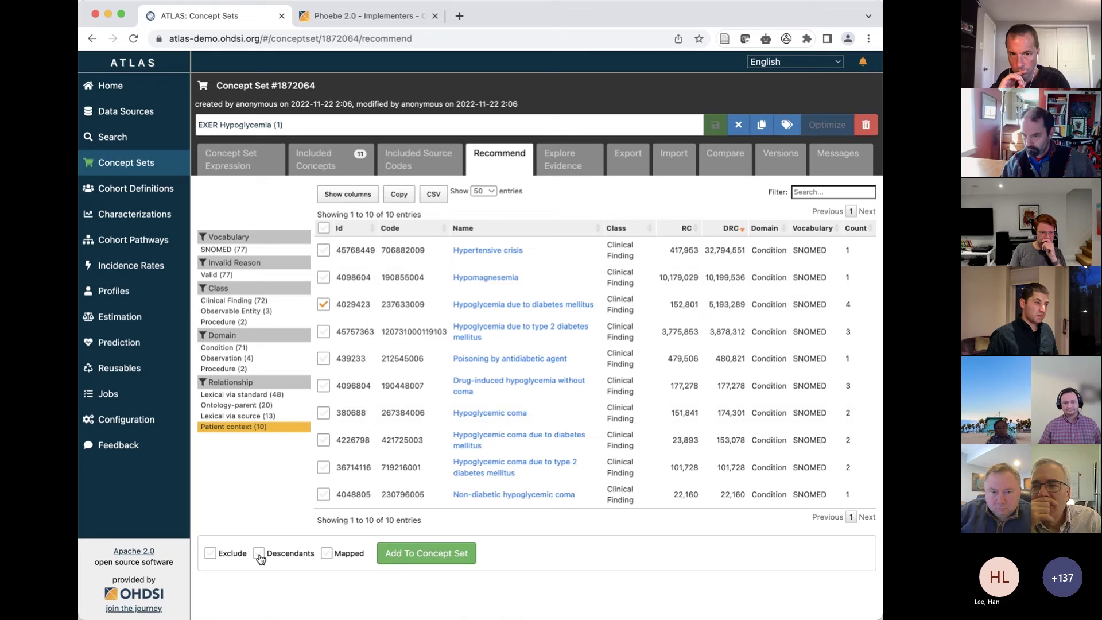
{"action": "left_click", "coordinate": [259, 553]}
{"action": "left_click", "coordinate": [323, 413]}
{"action": "left_click", "coordinate": [324, 440]}
{"action": "left_click", "coordinate": [323, 467]}
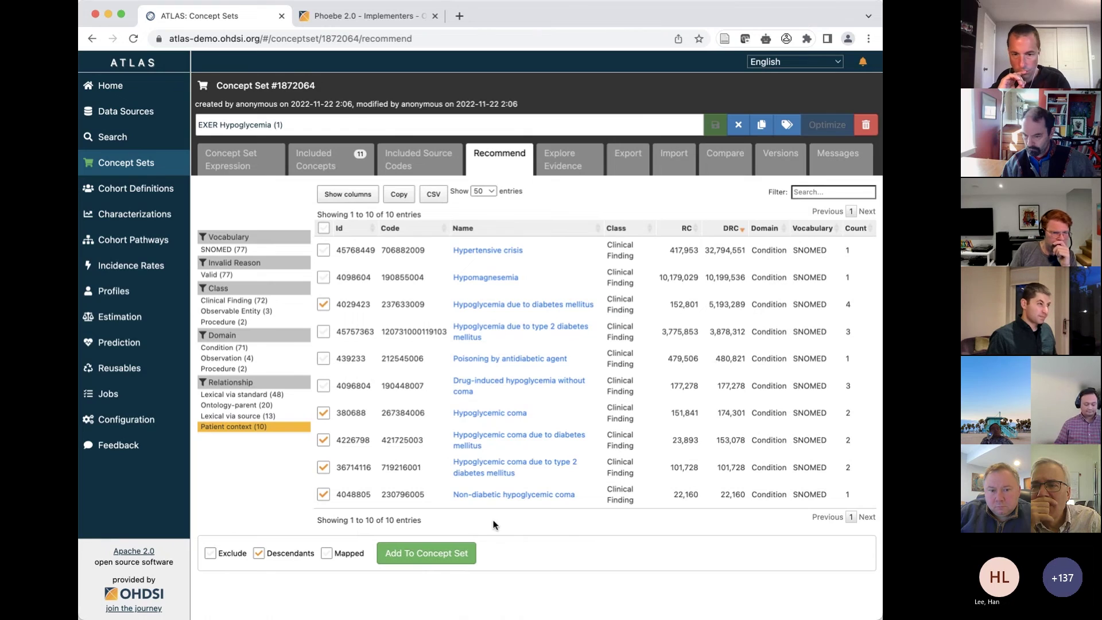
{"action": "left_click", "coordinate": [451, 553]}
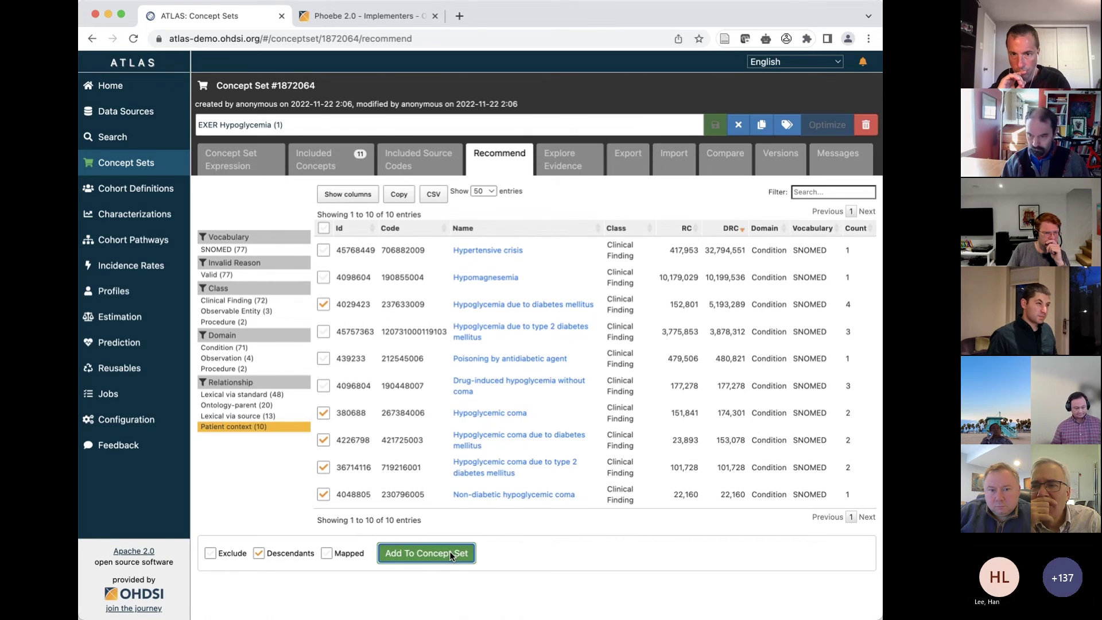